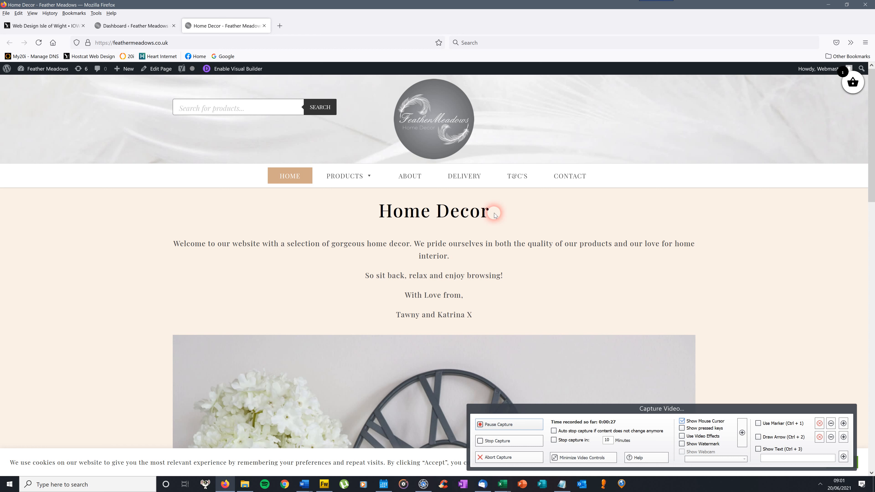
Switch to the site's WordPress dashboard and open the newest WooCommerce order to view its details
drag(489, 211, 377, 211)
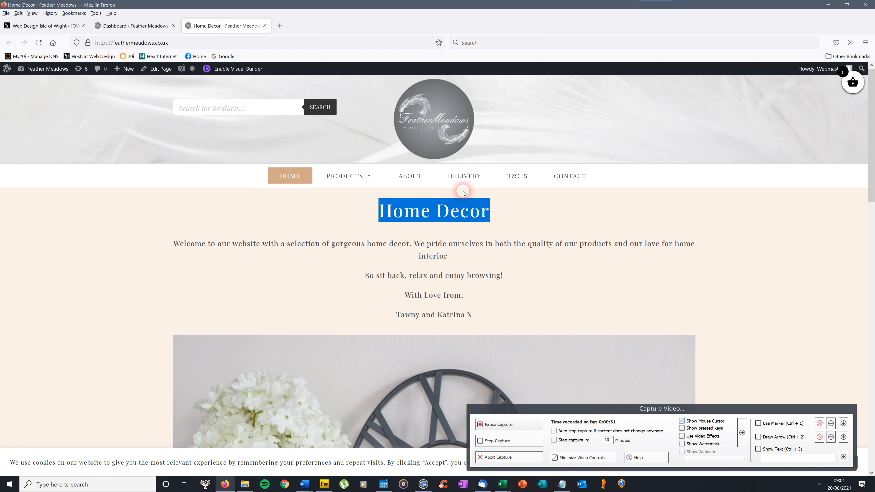
click(124, 26)
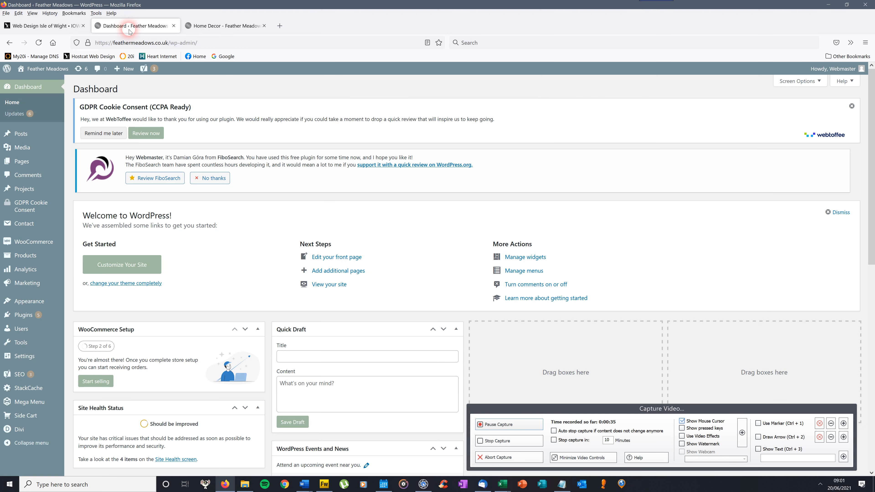
mouse_move(163, 70)
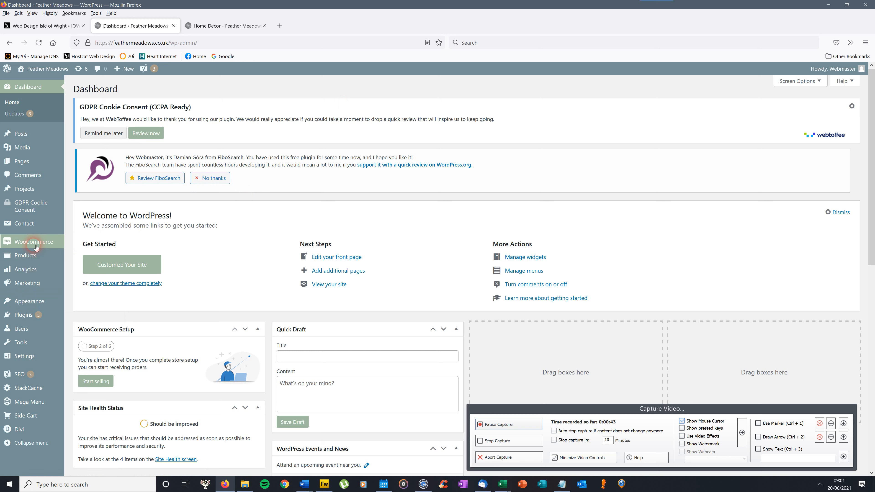
mouse_move(37, 247)
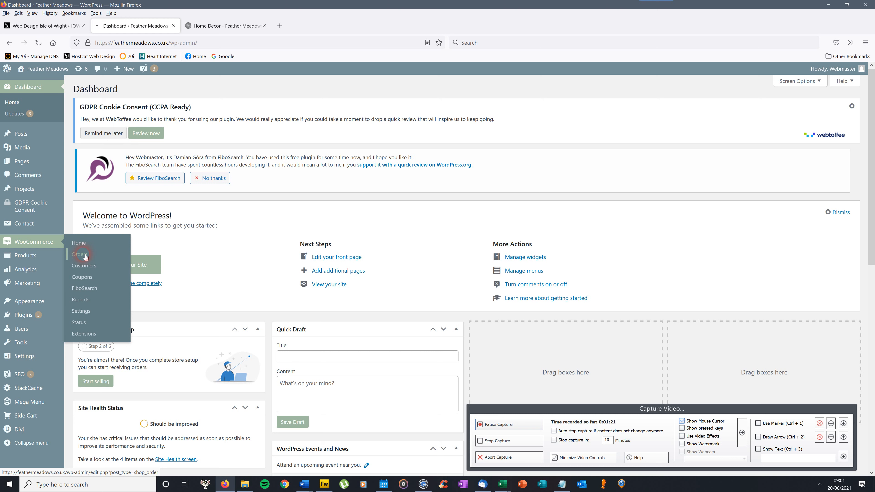
click(91, 259)
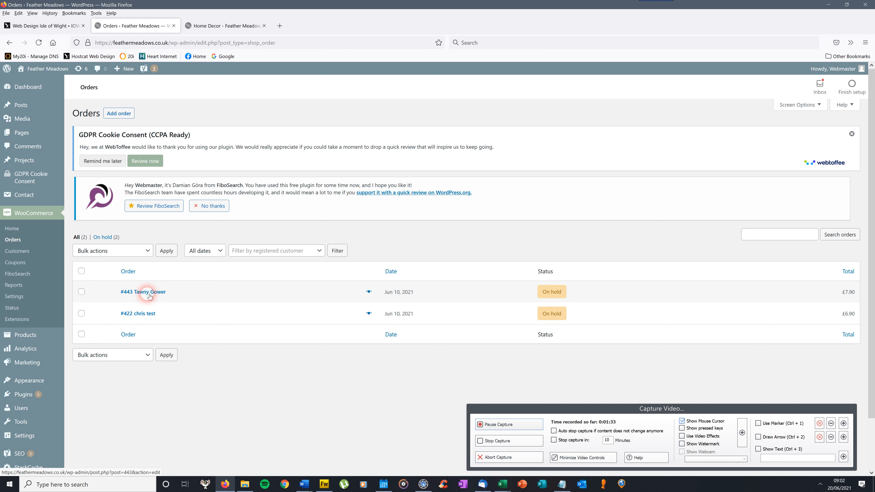
click(152, 295)
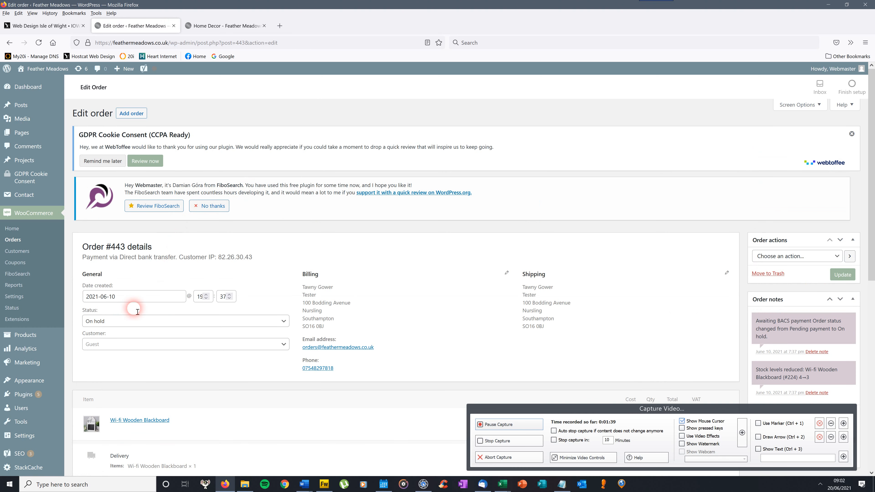
drag(869, 97, 873, 119)
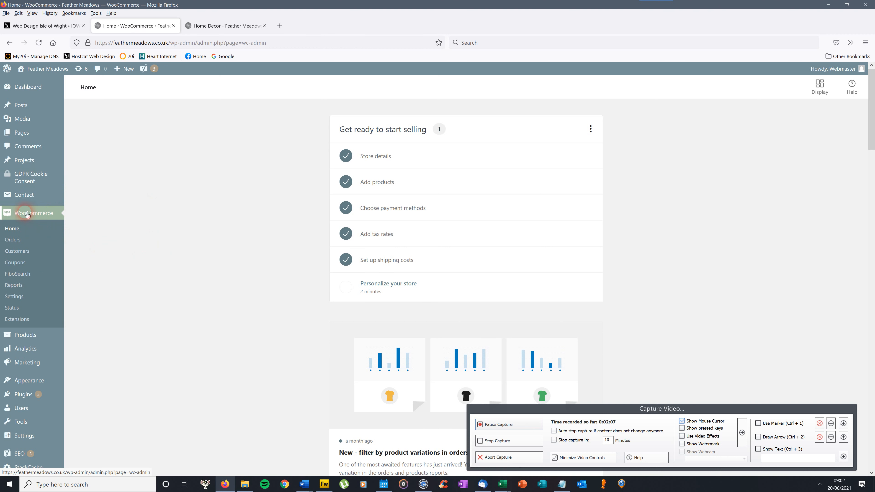
Open the Feathers and Foliage category for editing from the list of product categories
mouse_move(31, 336)
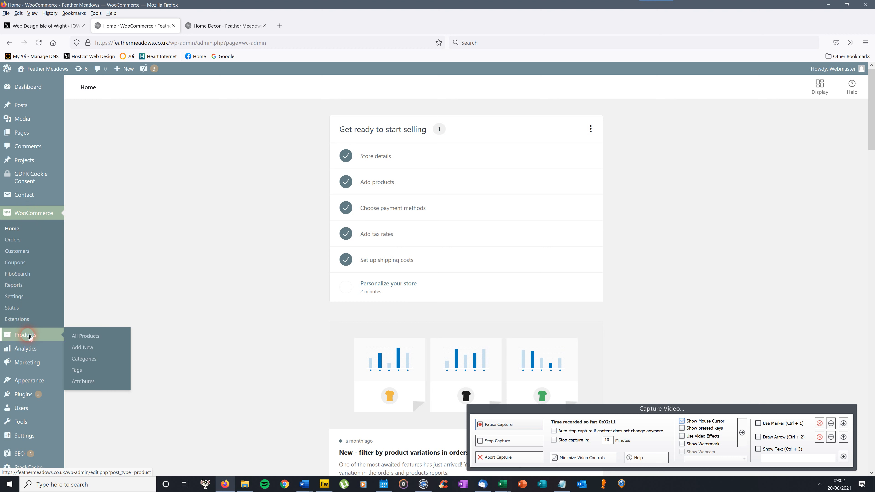
click(86, 336)
click(88, 359)
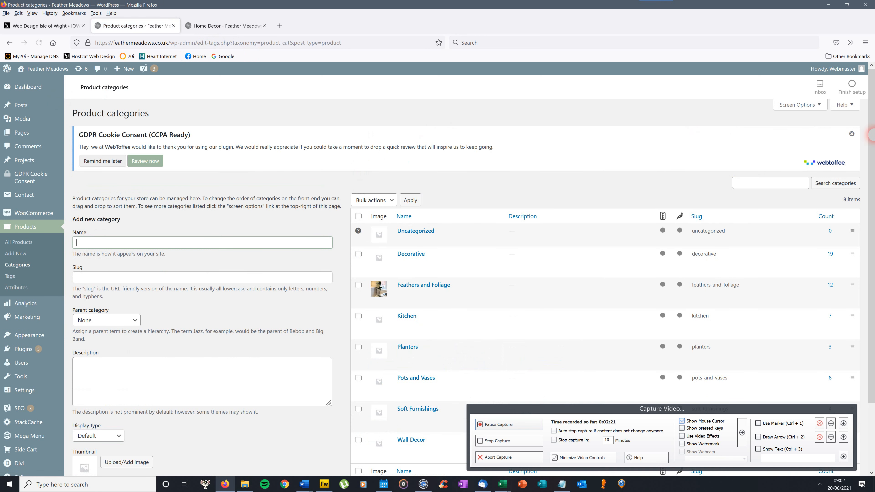
scroll(871, 148, down, 2)
drag(873, 148, 872, 175)
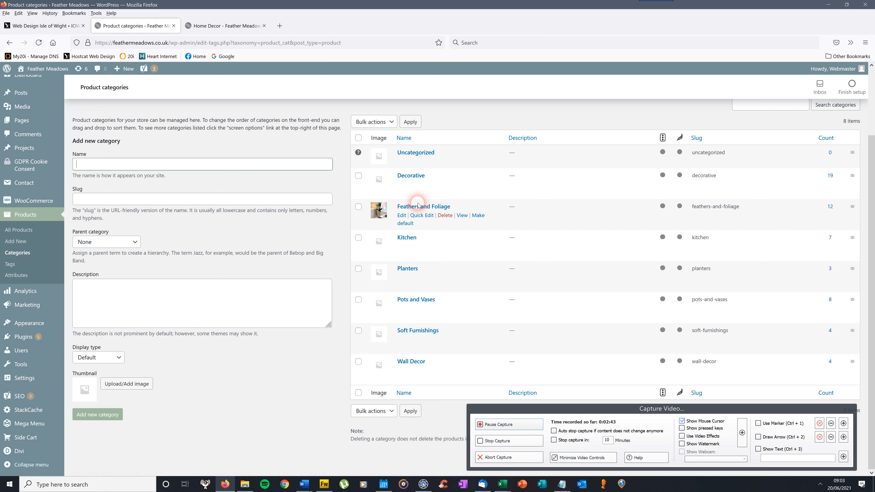
click(420, 210)
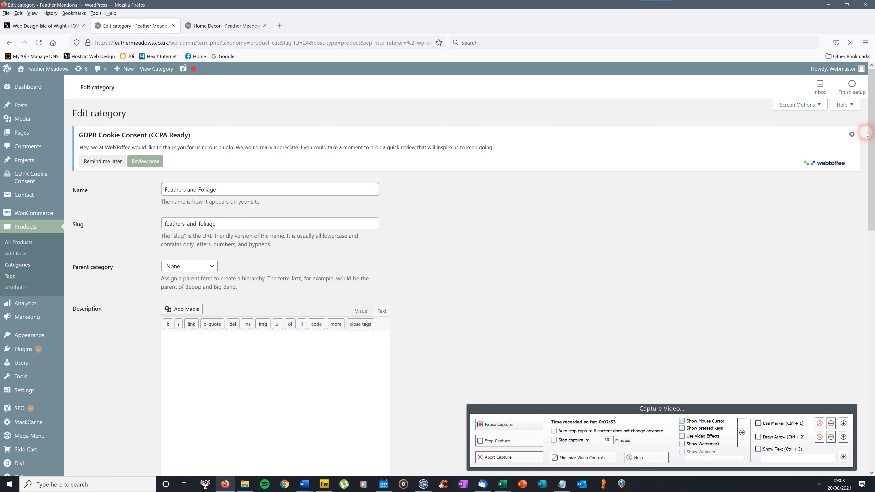
Examine the category's name and slug fields and the available parent categories, without choosing a different parent
mouse_move(866, 121)
mouse_down()
mouse_move(873, 152)
mouse_move(873, 132)
mouse_up()
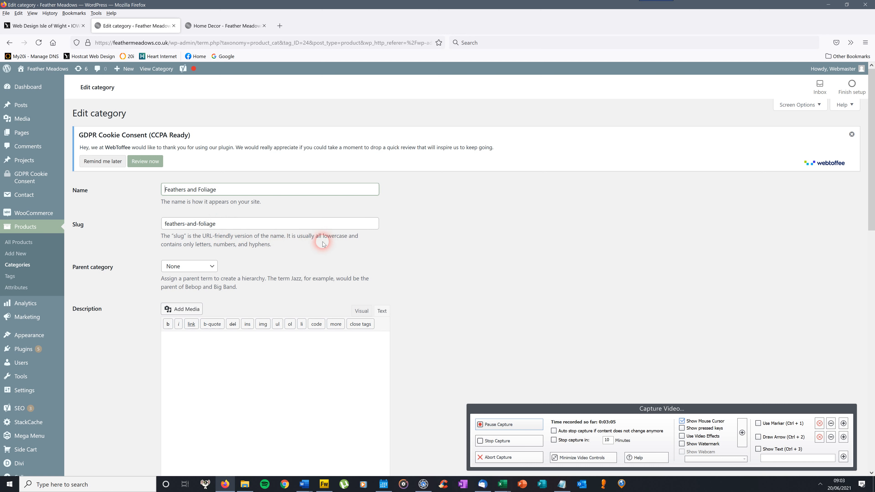
drag(872, 154, 873, 176)
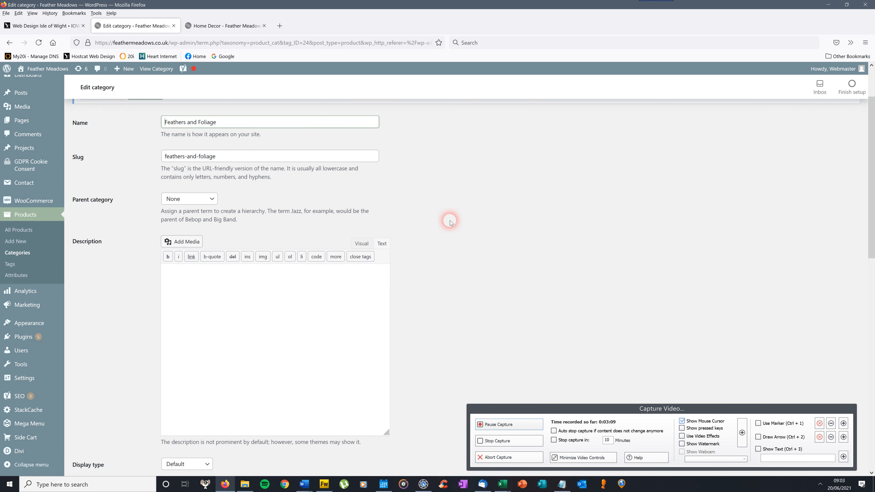
click(211, 199)
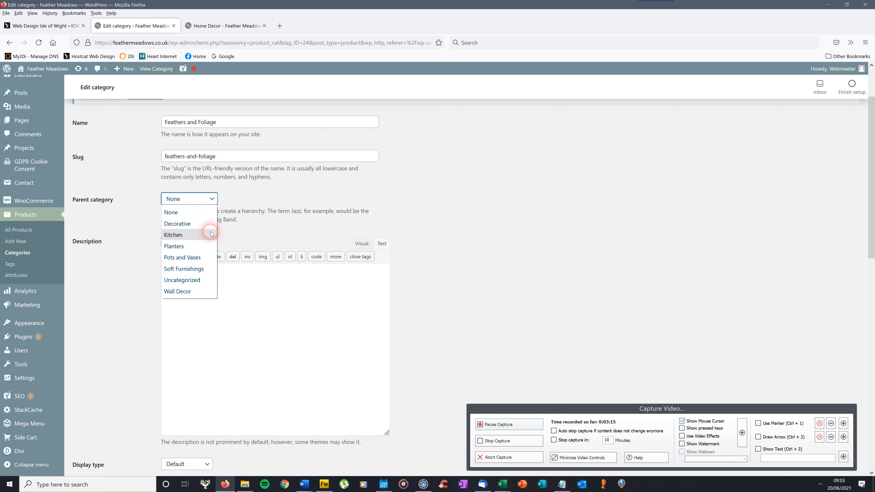
click(254, 197)
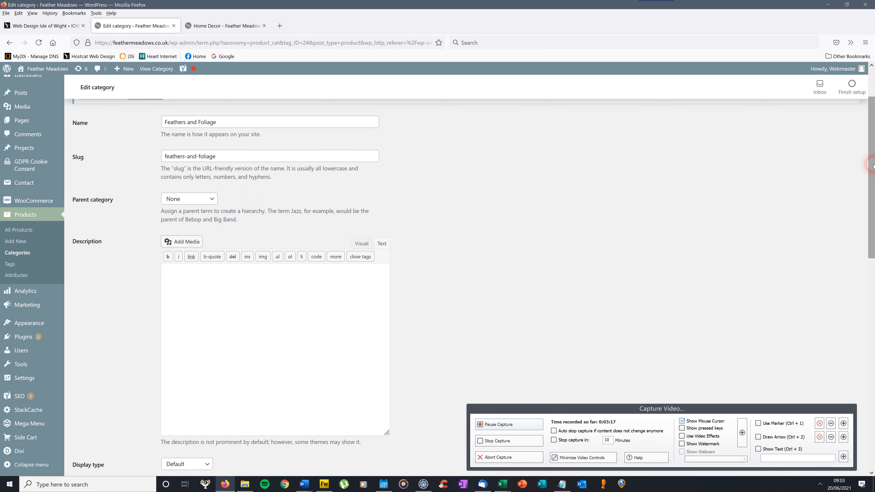
View the file upload and media library options for the category's thumbnail, then close the image chooser without picking an image
drag(872, 162, 873, 256)
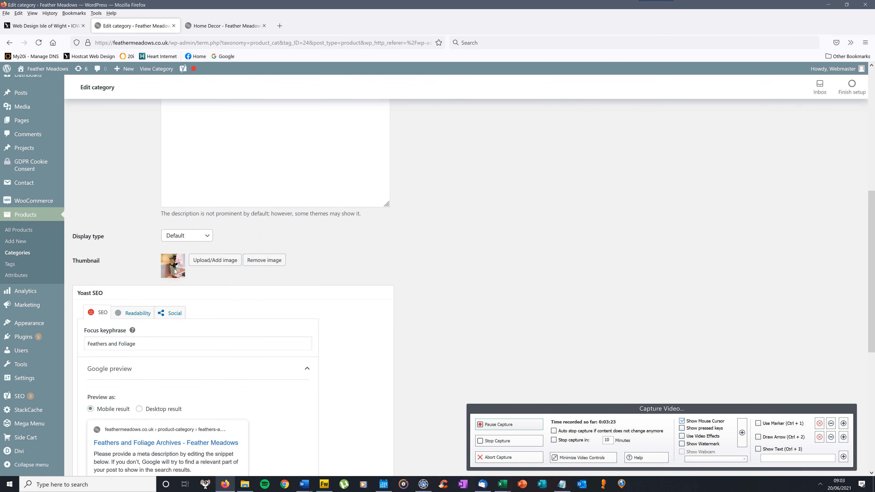
click(213, 267)
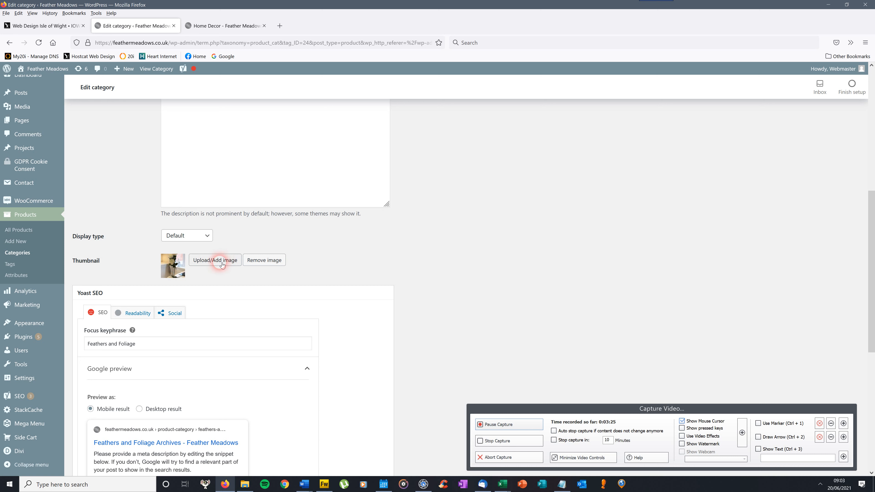
click(216, 262)
click(217, 260)
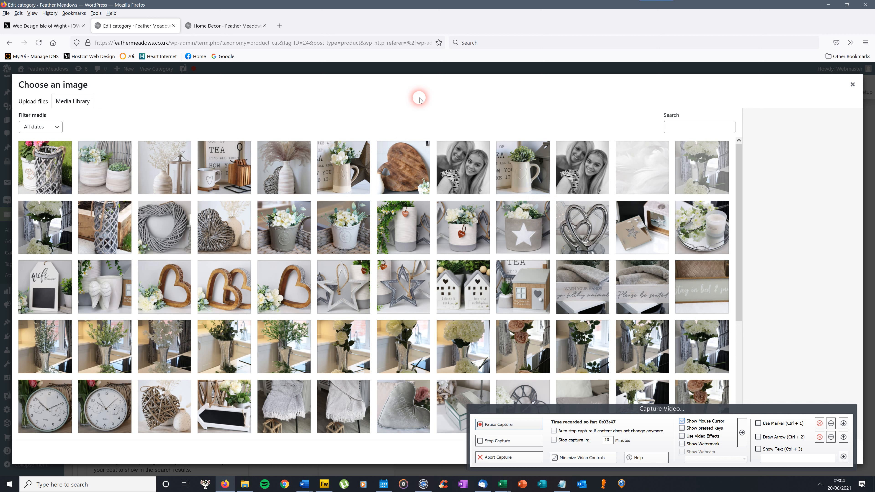
click(30, 103)
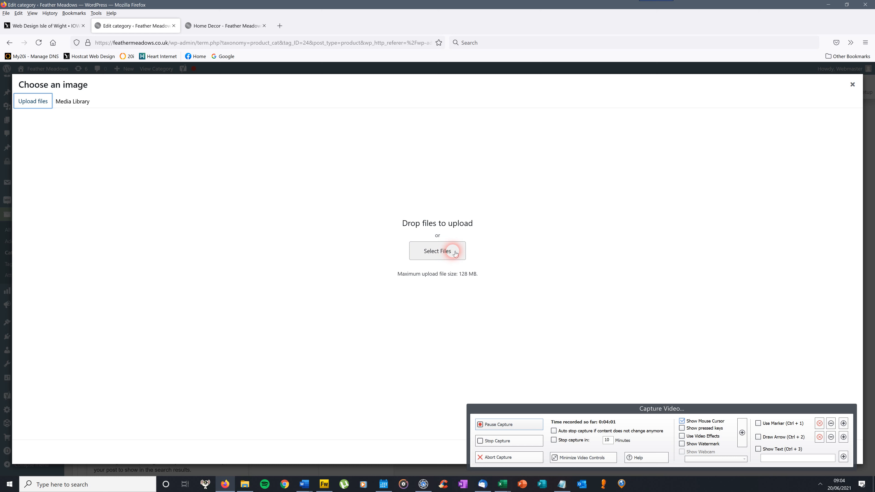
click(89, 104)
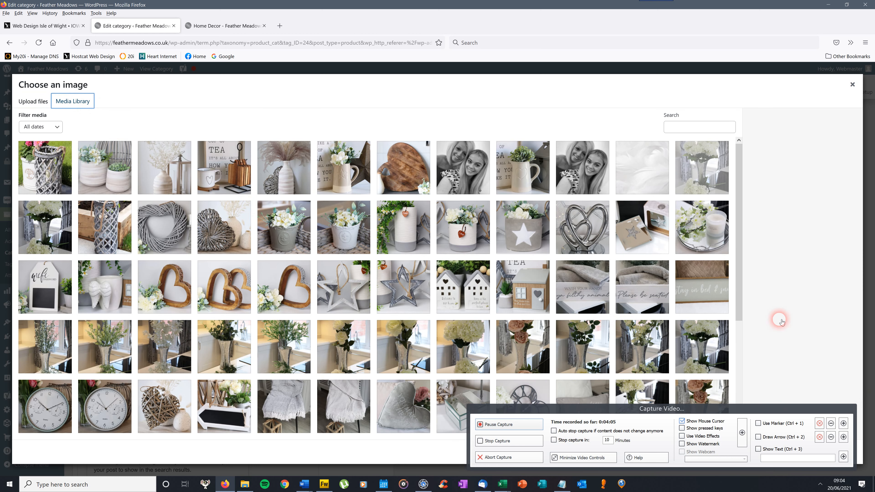
drag(813, 409, 696, 403)
drag(635, 414, 626, 419)
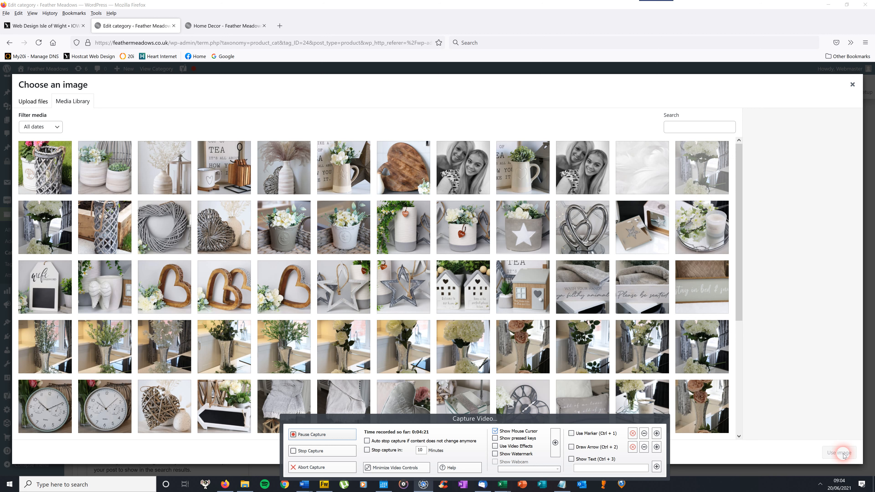
click(852, 84)
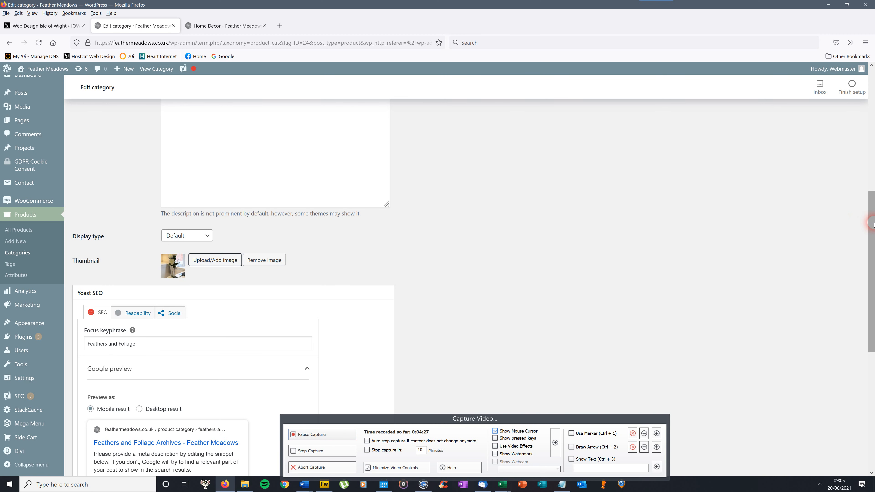
Update the Feathers and Foliage category to save its settings
scroll(871, 227, down, 1)
drag(871, 232, 871, 346)
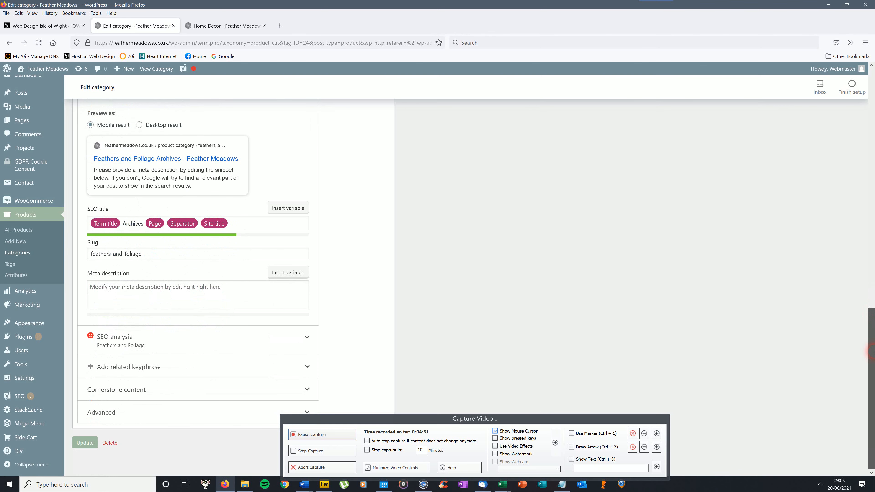
click(86, 443)
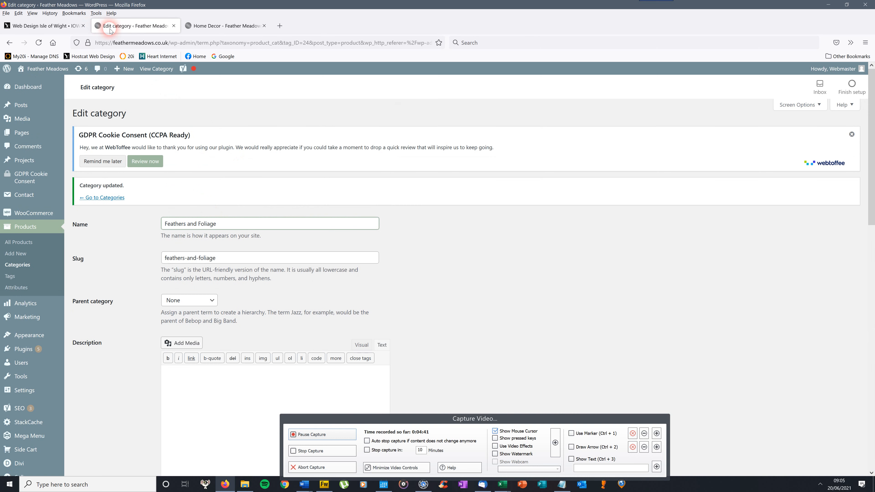
click(146, 43)
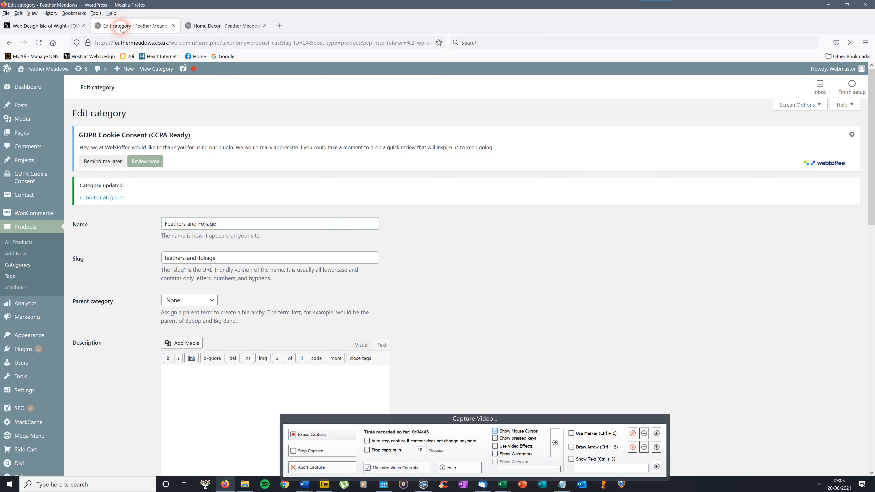
Open the Small Grey Lantern Woven product for editing from the list of all products
mouse_move(32, 213)
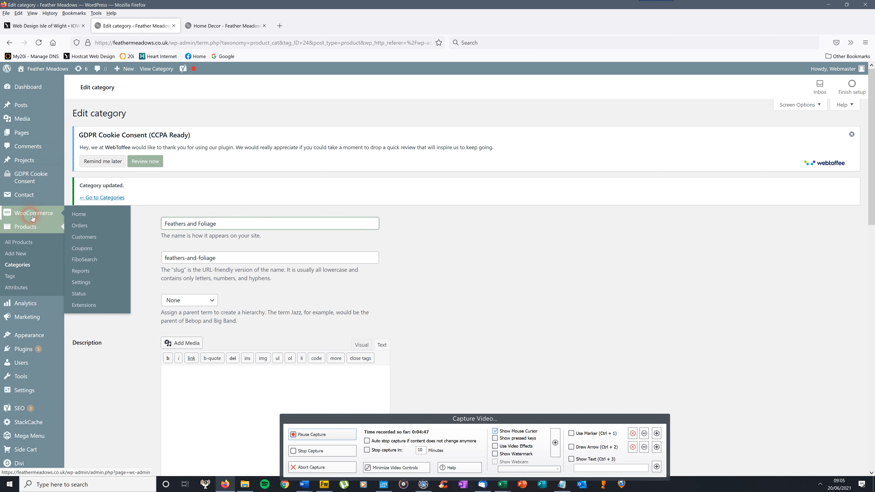
click(23, 243)
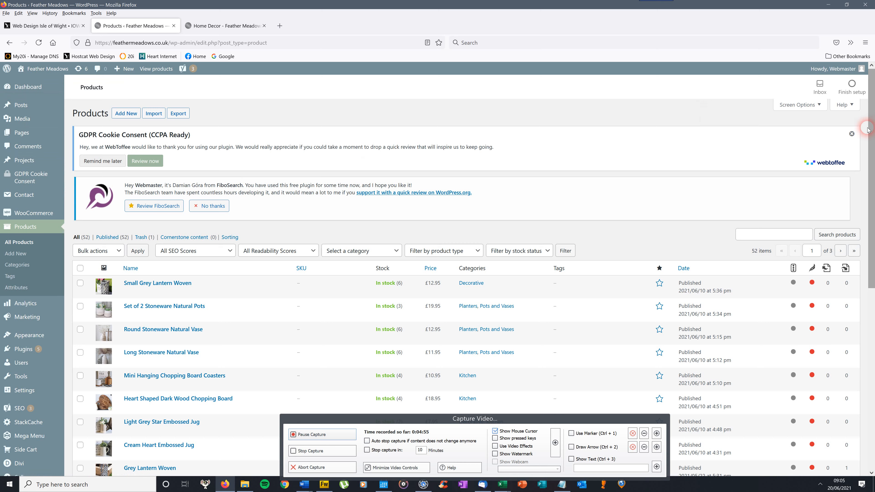
drag(870, 107, 872, 143)
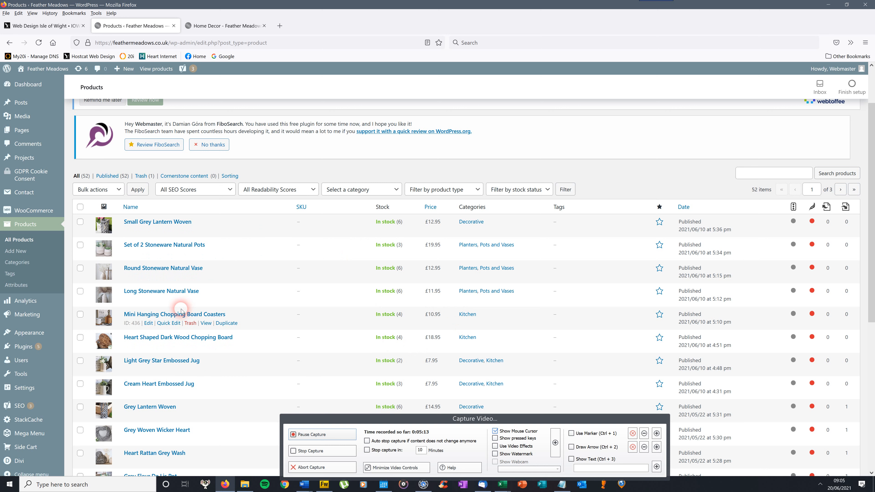
click(746, 177)
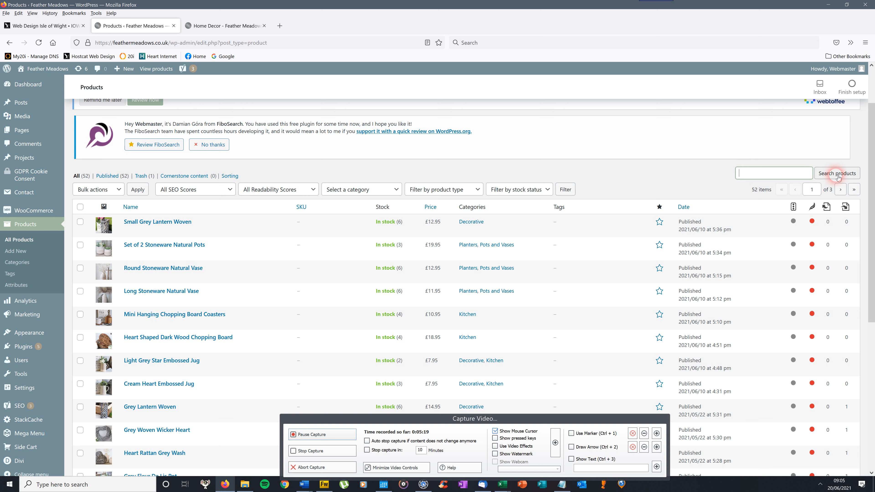
click(165, 224)
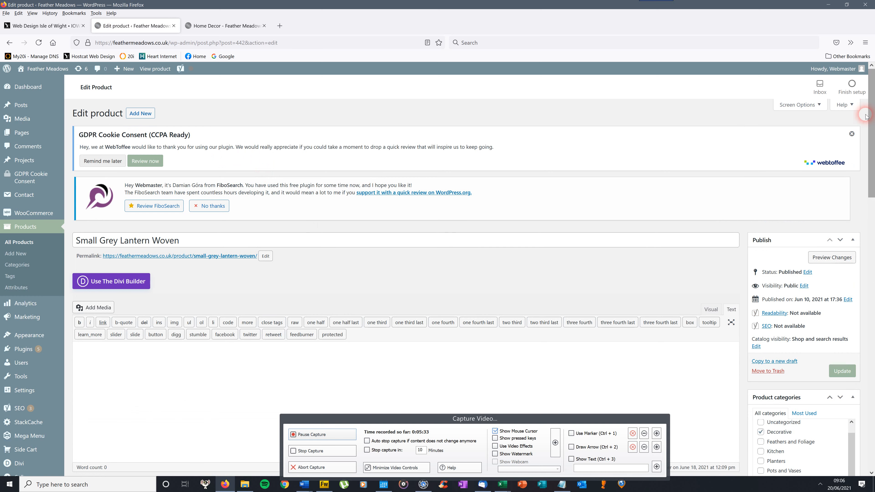
Examine the lantern's general product data, including its regular price, and reveal the sale price date fields
drag(872, 97, 873, 129)
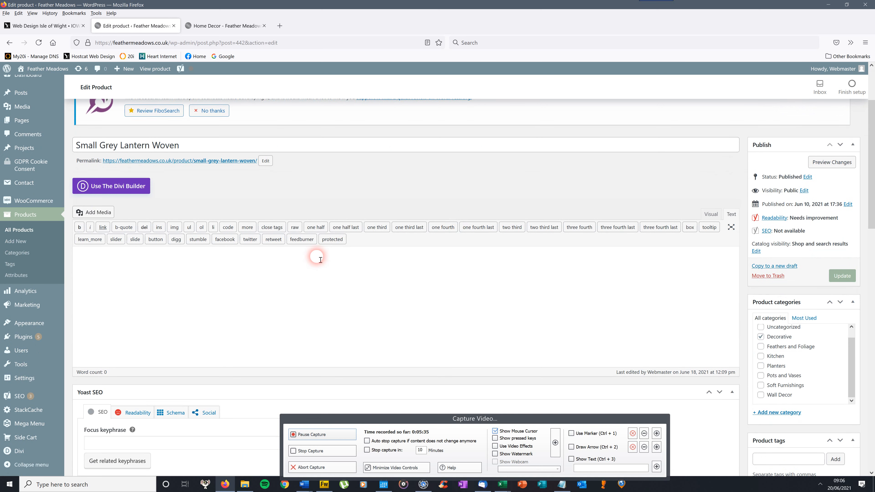
click(104, 269)
drag(873, 139, 873, 337)
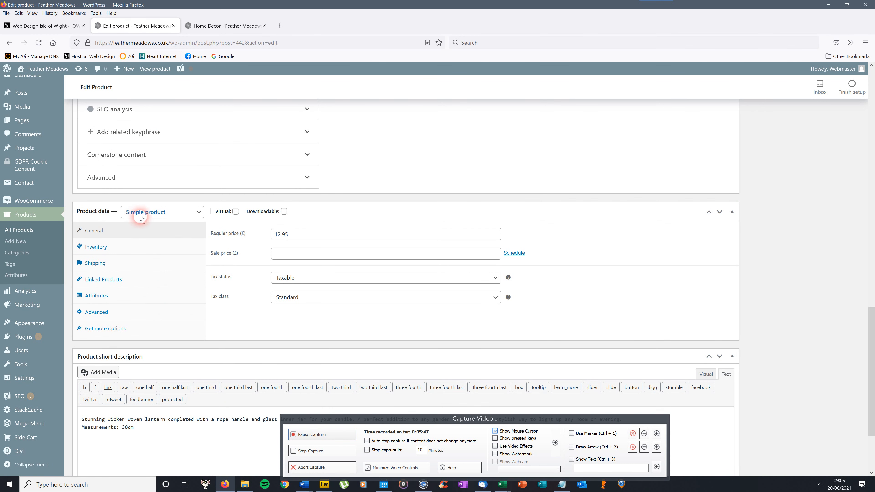
click(292, 237)
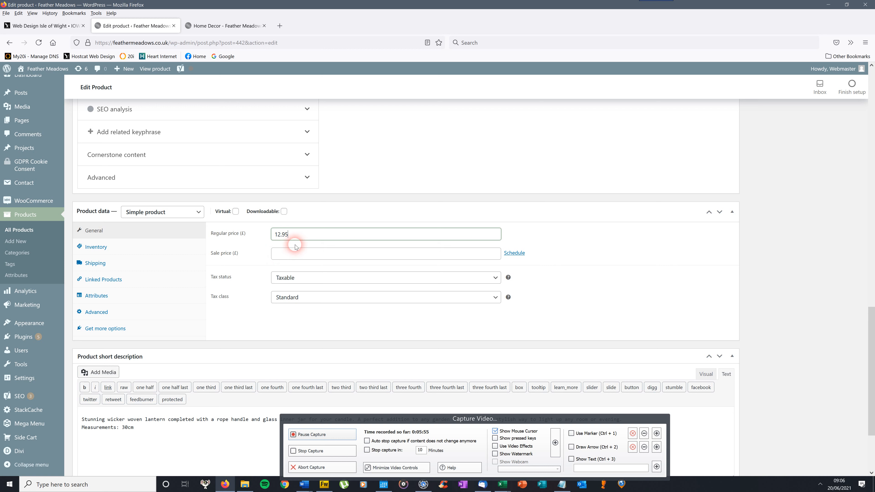
click(515, 253)
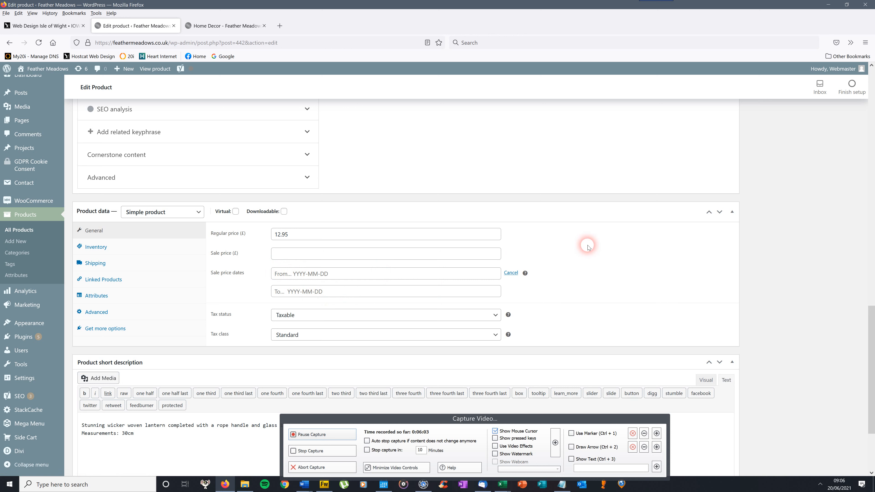
drag(294, 239, 269, 235)
click(580, 230)
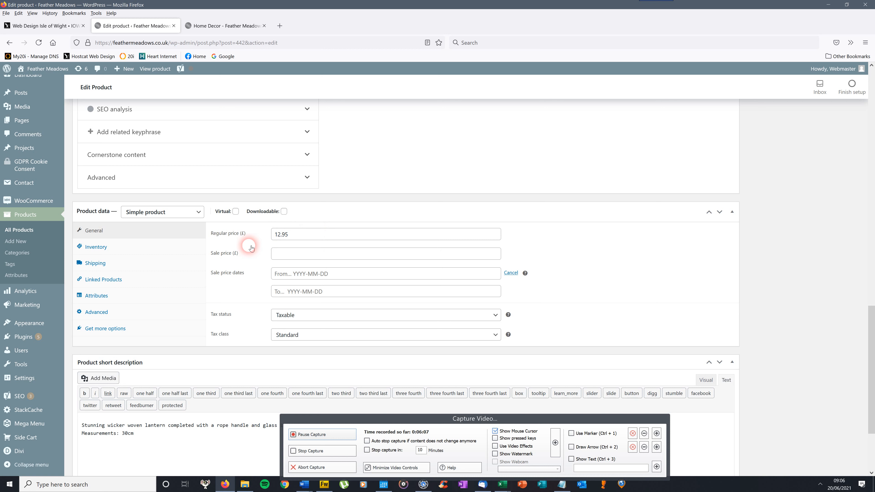
Examine the lantern's inventory settings, highlighting its stock quantity, and return to the general product data
click(99, 250)
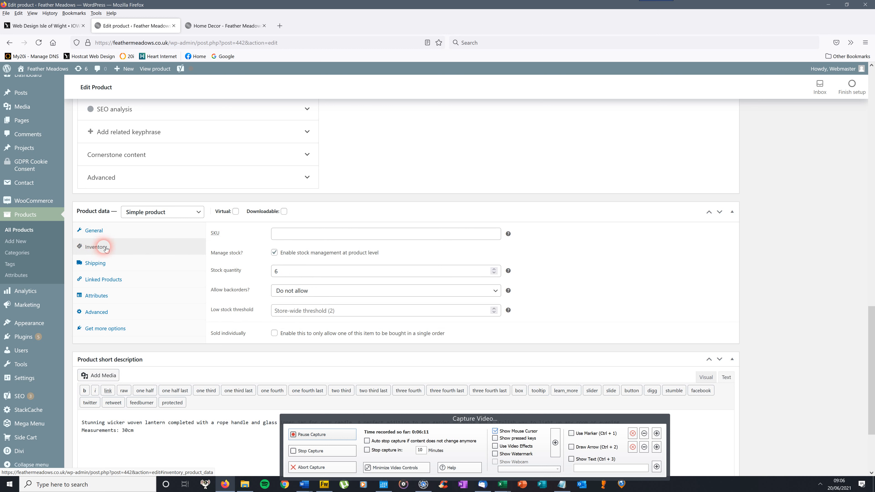
click(283, 272)
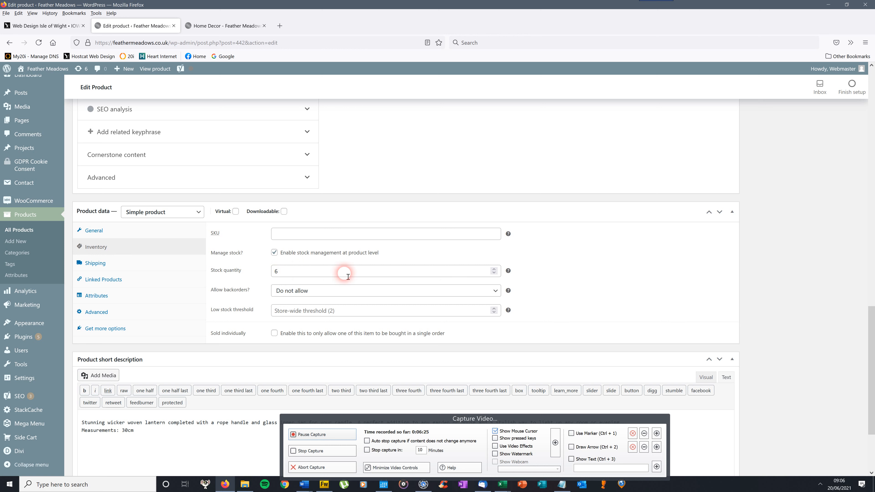
double_click(279, 275)
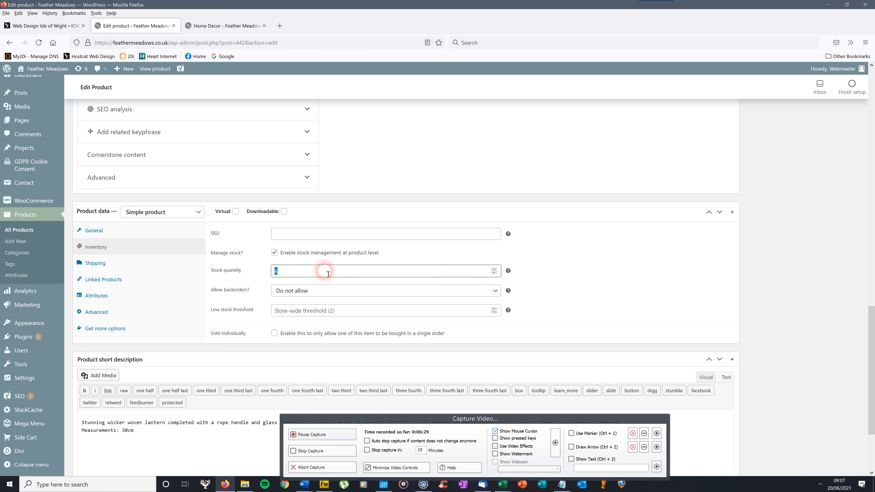
click(697, 289)
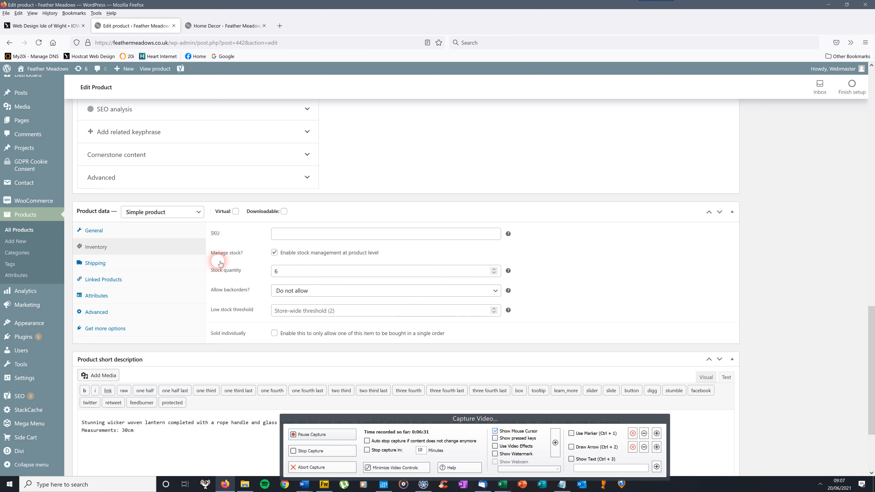
click(94, 232)
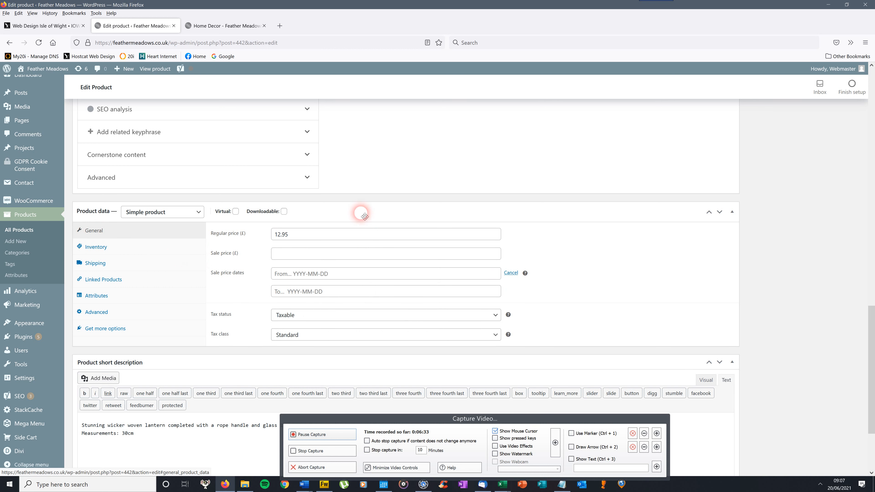
Review the lantern's short description, then its product image and gallery sections
drag(872, 323, 873, 379)
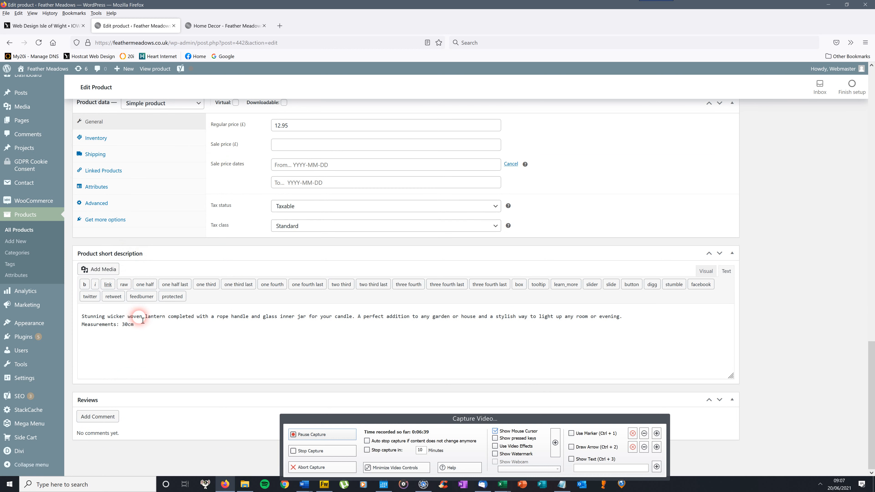
drag(140, 325, 80, 317)
click(231, 335)
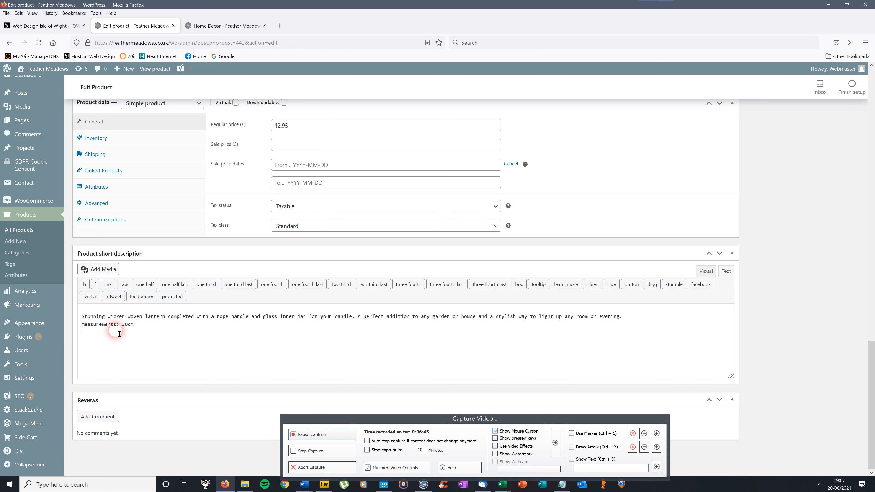
drag(872, 396, 872, 269)
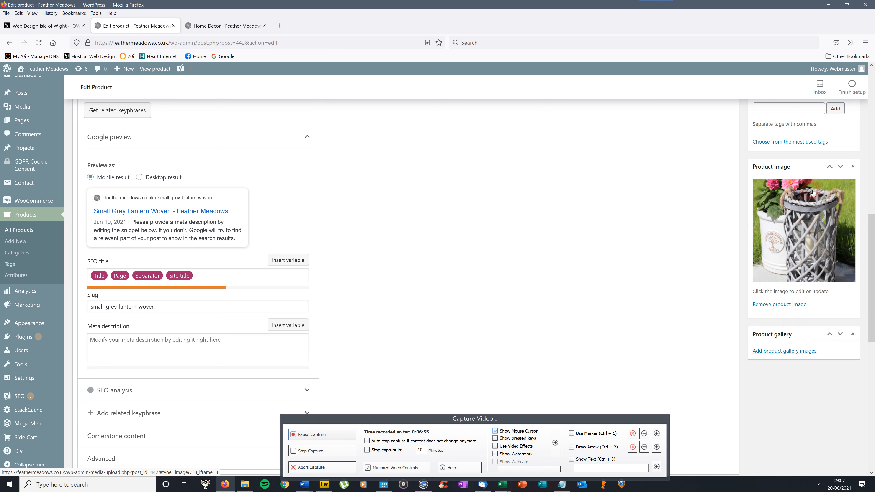
drag(872, 238, 872, 235)
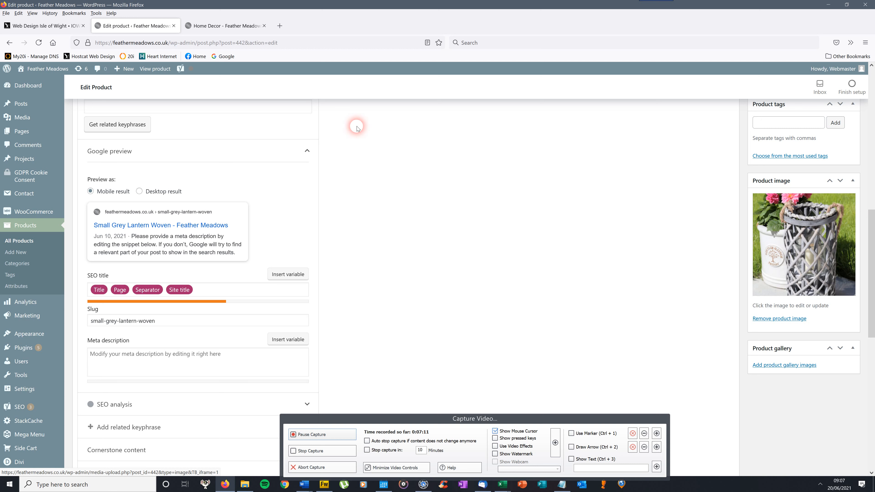
Switch to the live shop, open Small Grey Lantern Woven from the All Products page and view its product details
click(236, 23)
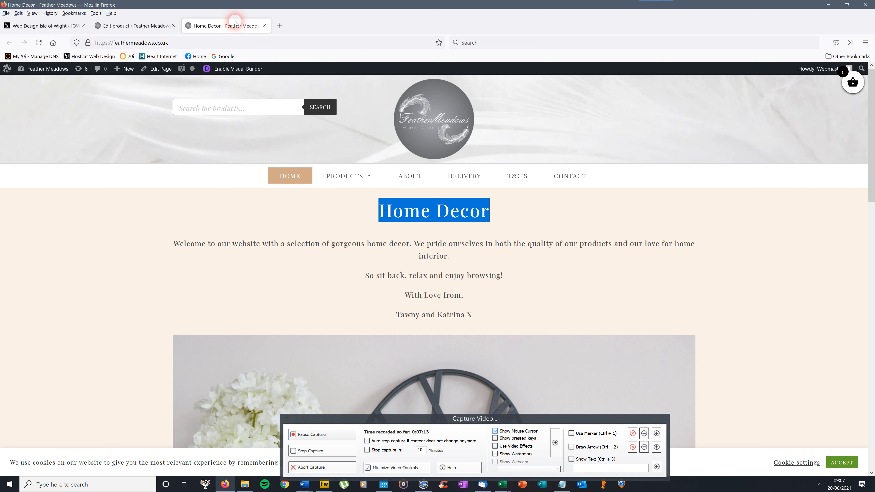
mouse_move(354, 180)
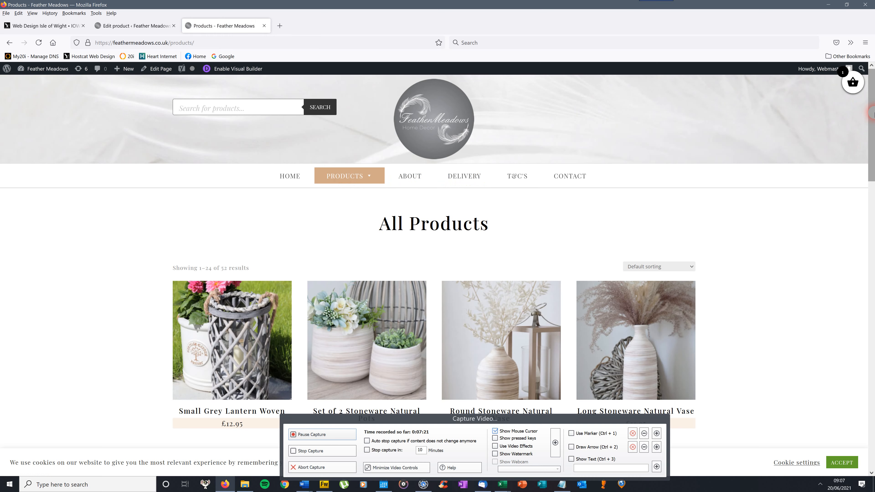
drag(873, 112, 872, 154)
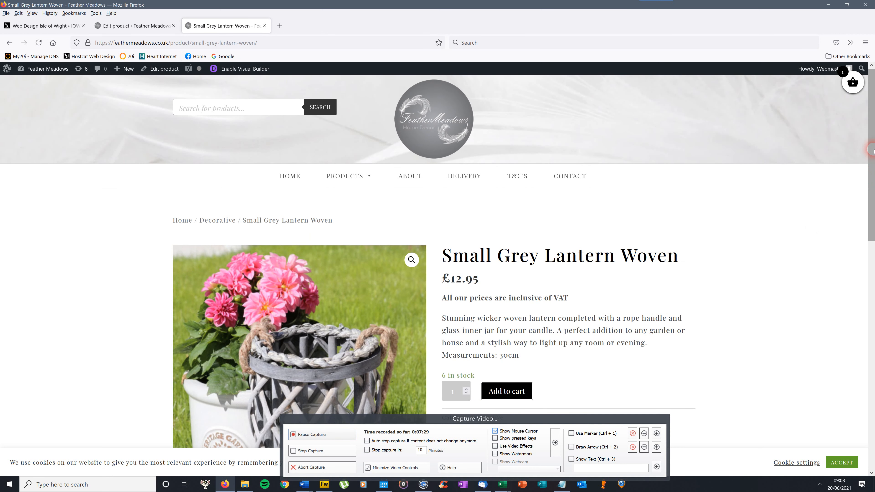
drag(869, 149, 864, 206)
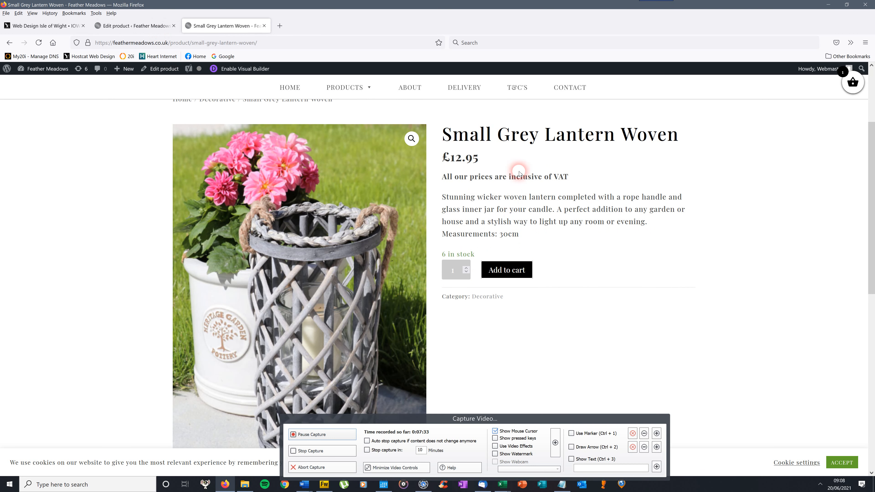
Compare the product image in the editor with the live lantern page and examine the VAT notice beneath the price
mouse_move(192, 69)
click(155, 26)
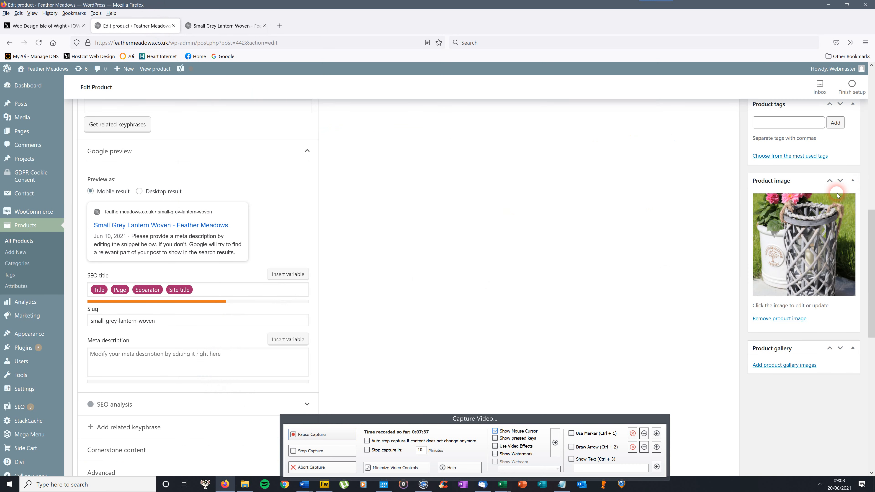
click(226, 26)
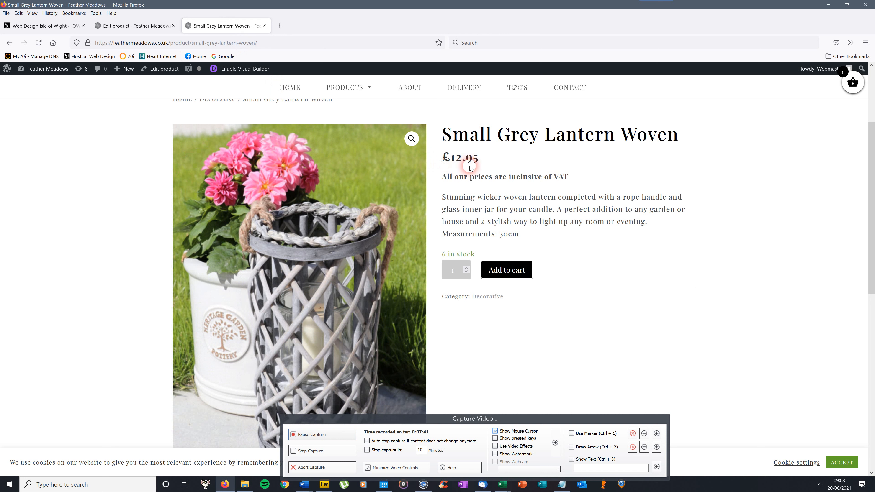
mouse_move(442, 178)
mouse_down()
mouse_move(544, 176)
mouse_move(437, 176)
mouse_move(445, 175)
mouse_up()
click(582, 183)
click(635, 171)
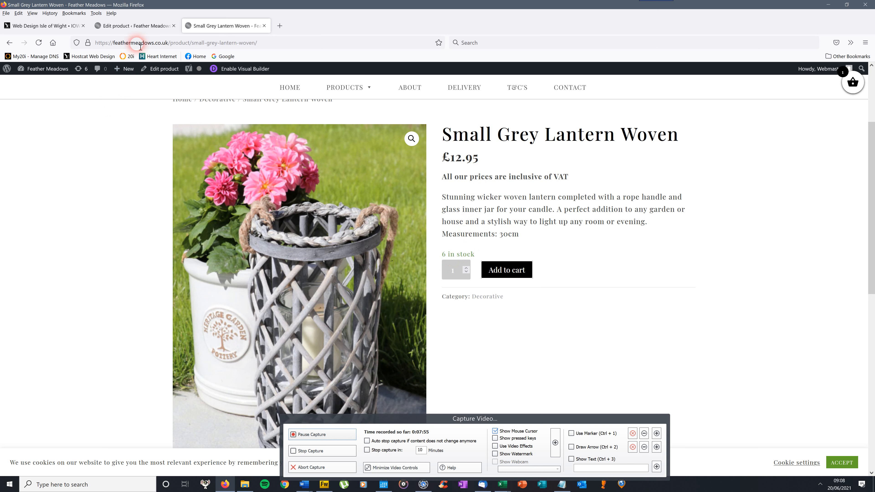
Return to the lantern's editor and examine its product categories, followed by its image and gallery sections
click(135, 25)
drag(870, 279, 873, 209)
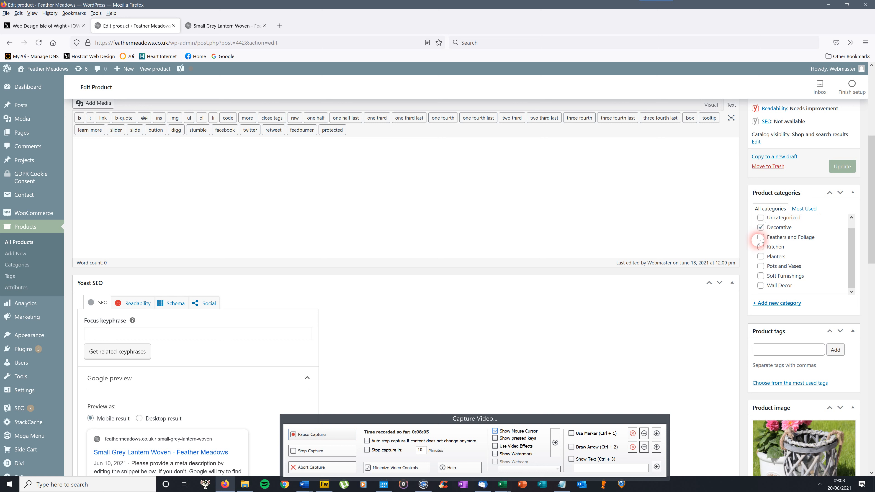
drag(852, 253, 853, 276)
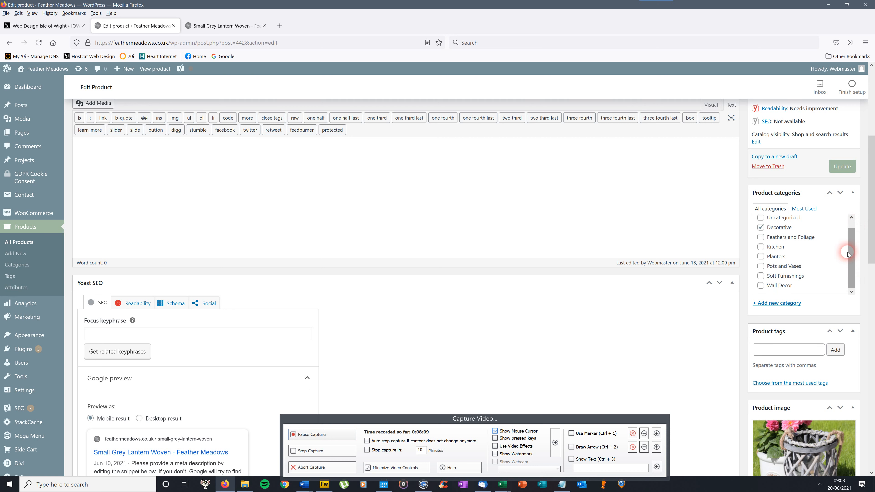
drag(873, 195, 836, 267)
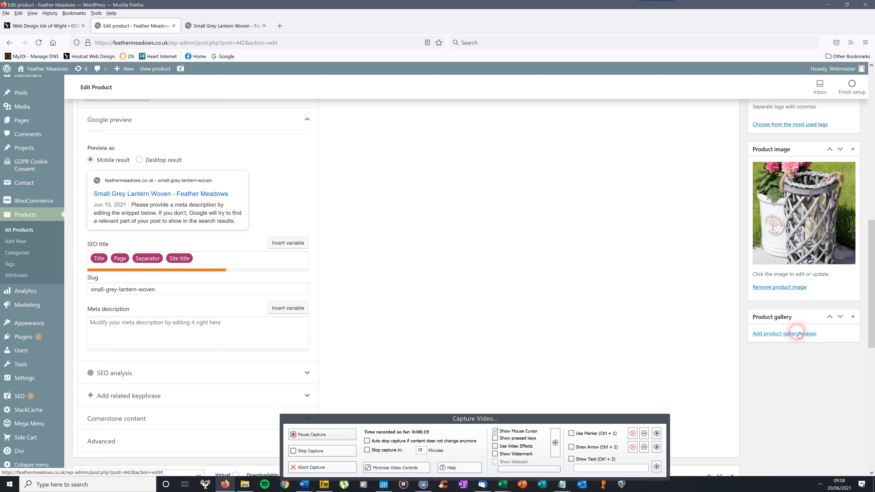
View the media library and file upload options for the product gallery, then close the chooser without adding images
click(776, 336)
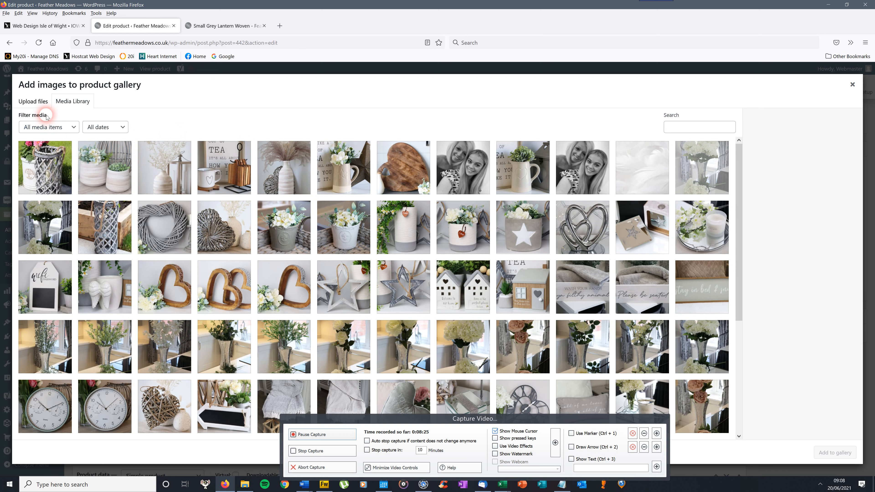
click(33, 101)
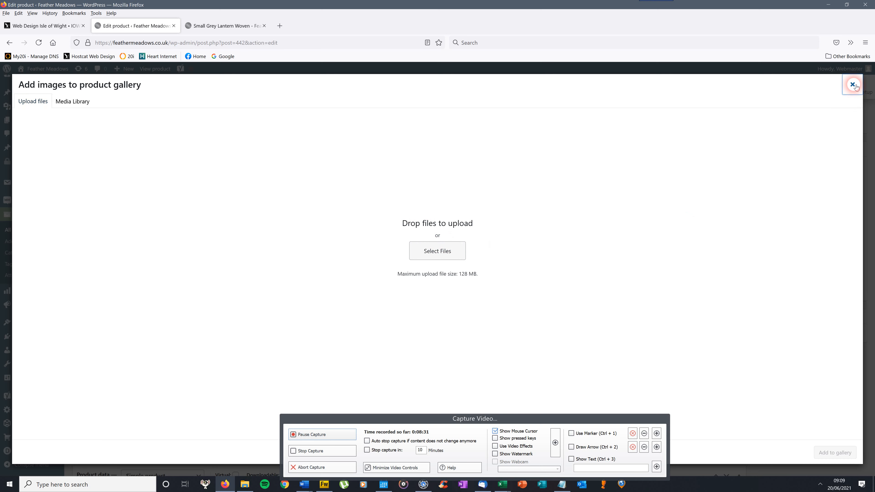
click(852, 85)
Examine the lantern's product title at the start of its edit page
scroll(872, 221, up, 5)
drag(872, 222, 872, 146)
drag(186, 211, 78, 214)
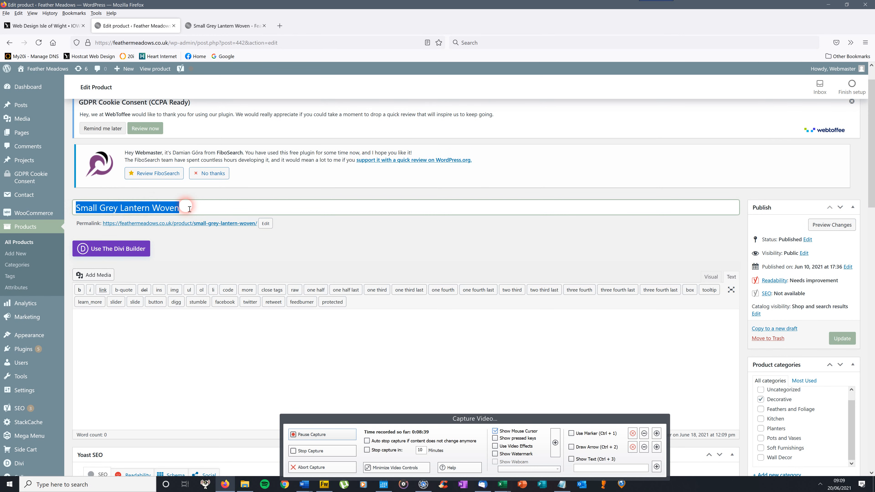
click(222, 193)
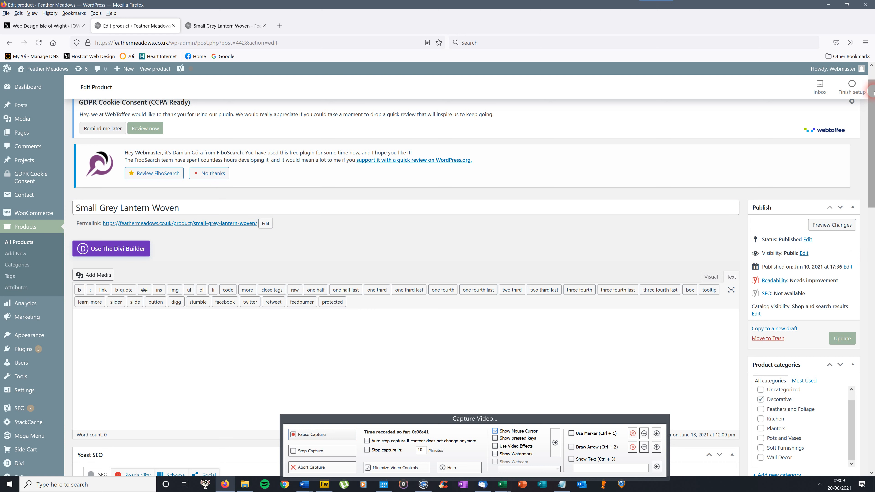
Go to the list of all products, start a new product and name it Test
drag(871, 105, 874, 72)
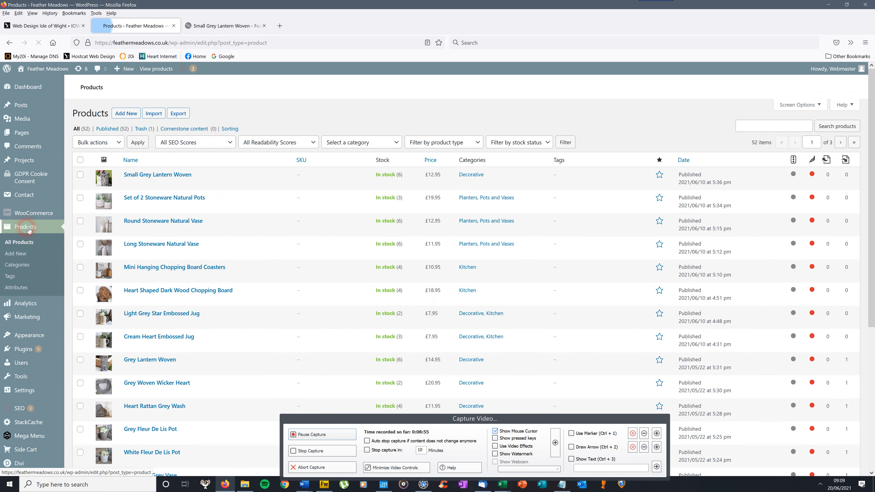
click(124, 114)
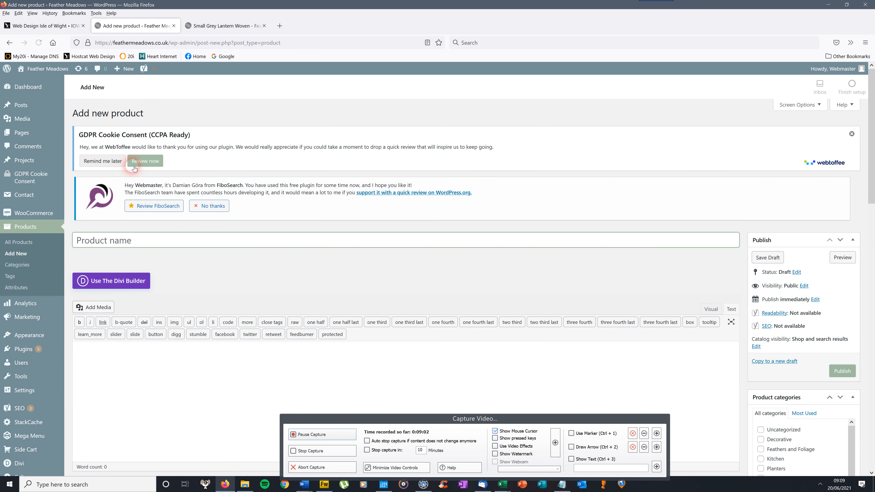
click(101, 243)
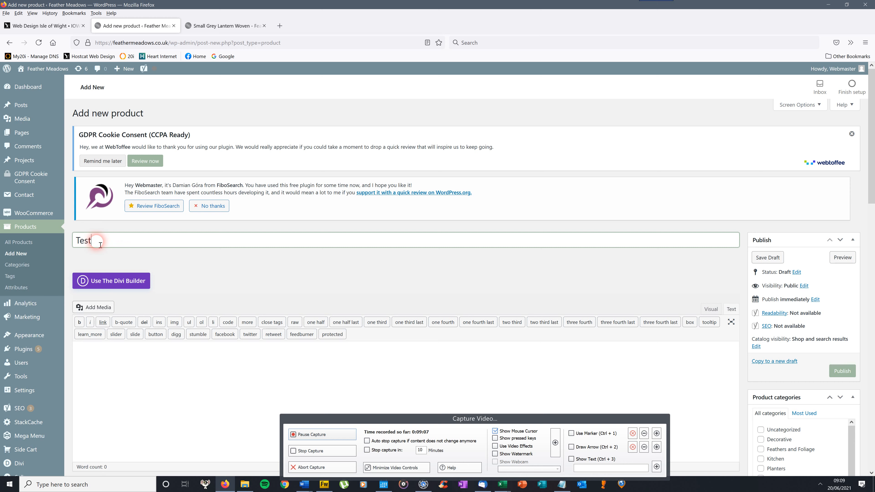
Set the Test product's regular price to £12.00
drag(871, 128, 872, 394)
click(304, 194)
text(12)
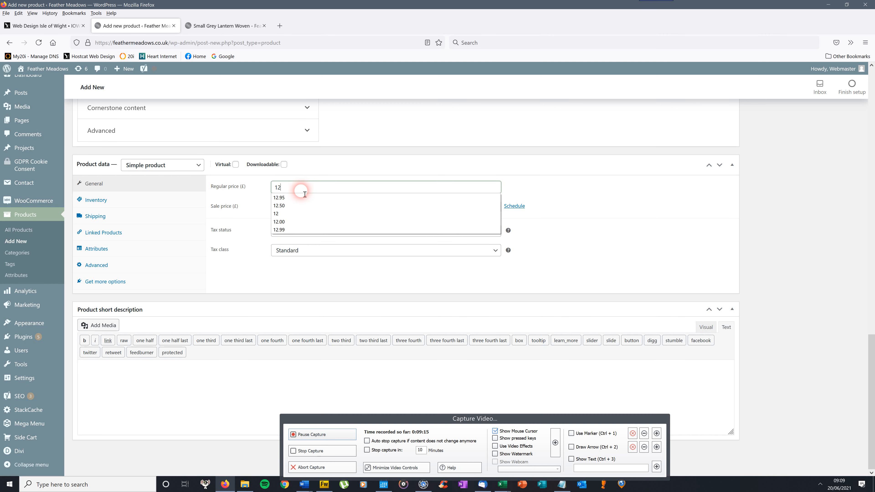
text(.00)
click(811, 243)
Enable stock management at product level for the Test product and set its stock quantity to 2
click(130, 203)
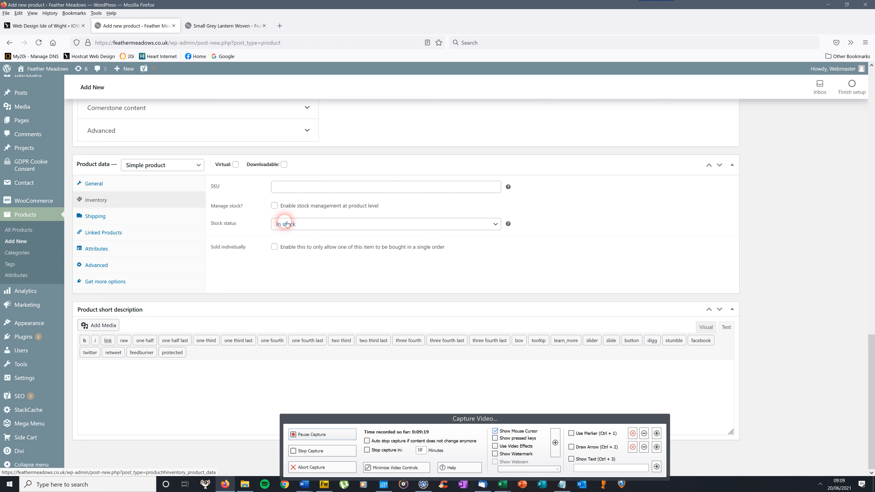
click(274, 206)
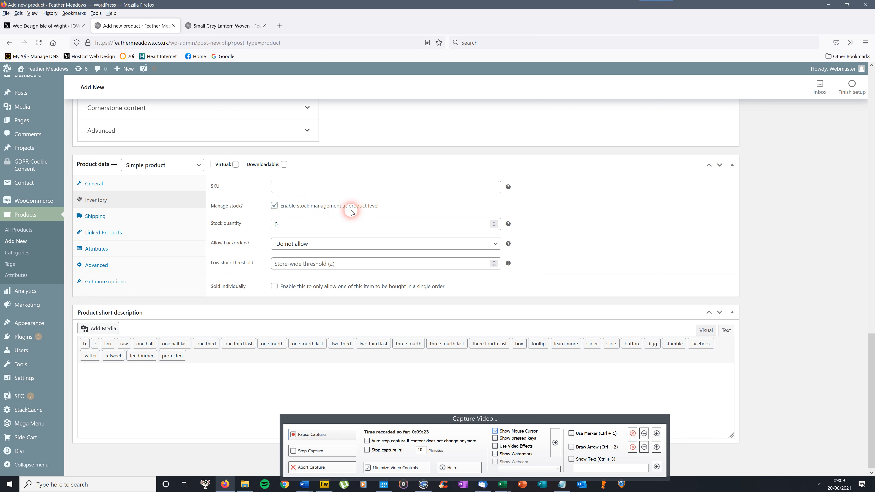
double_click(278, 225)
text(2)
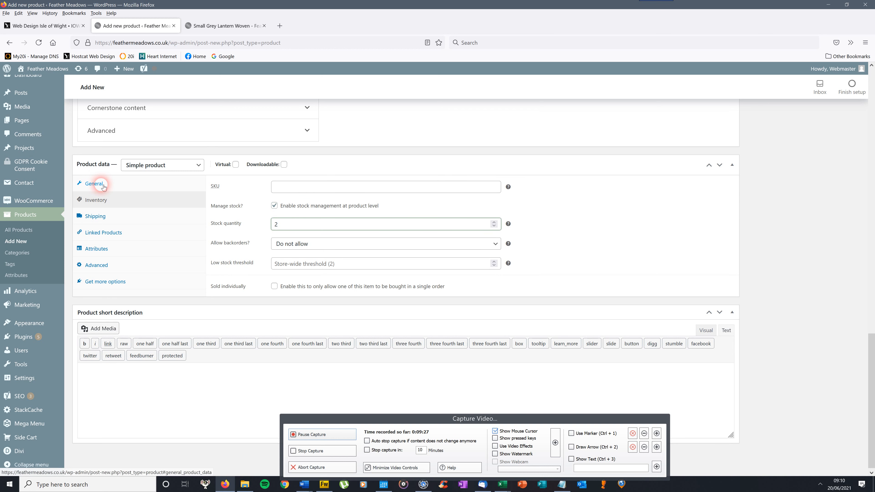
Enter two placeholder words of repeated t's as the product short description, compare its visual and text views, and select the text
click(103, 187)
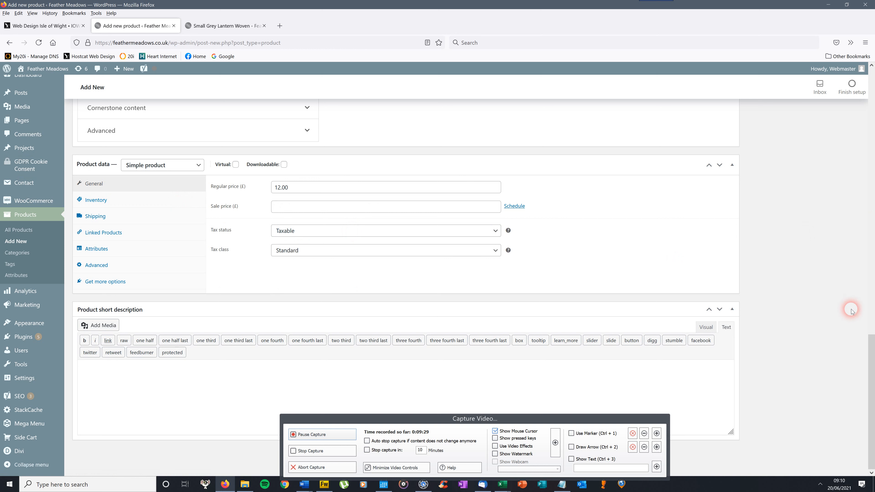
click(136, 372)
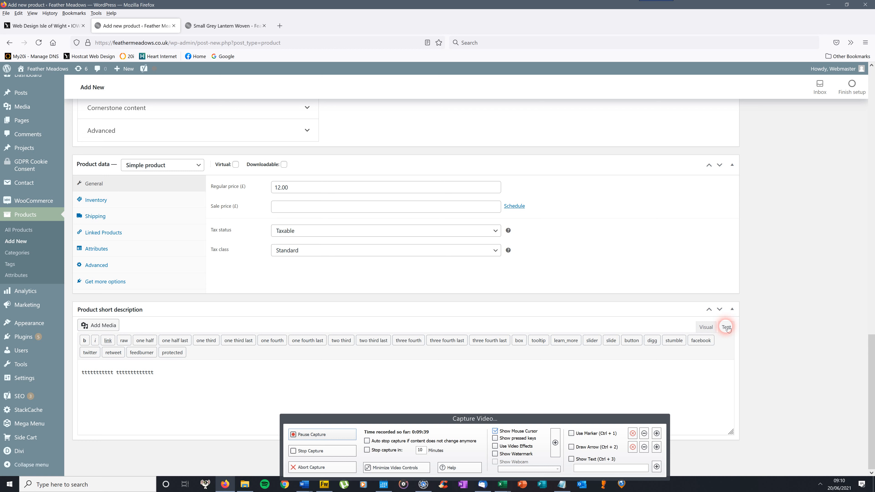
click(706, 327)
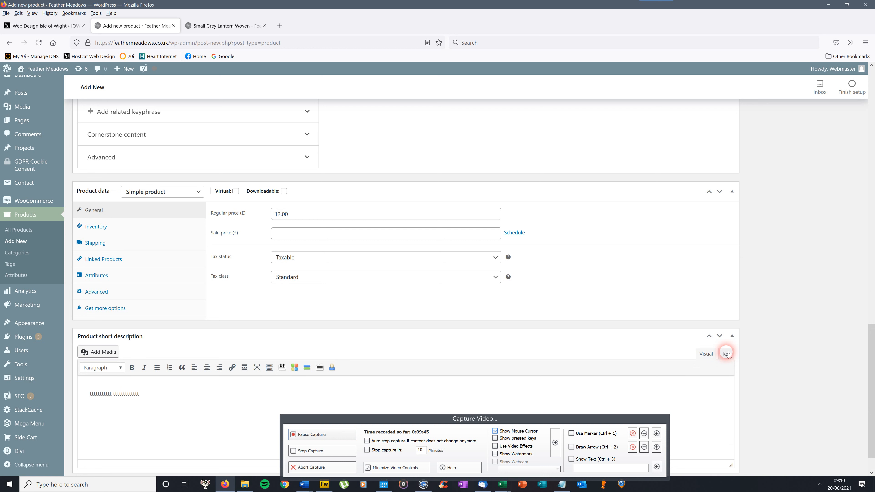
click(727, 354)
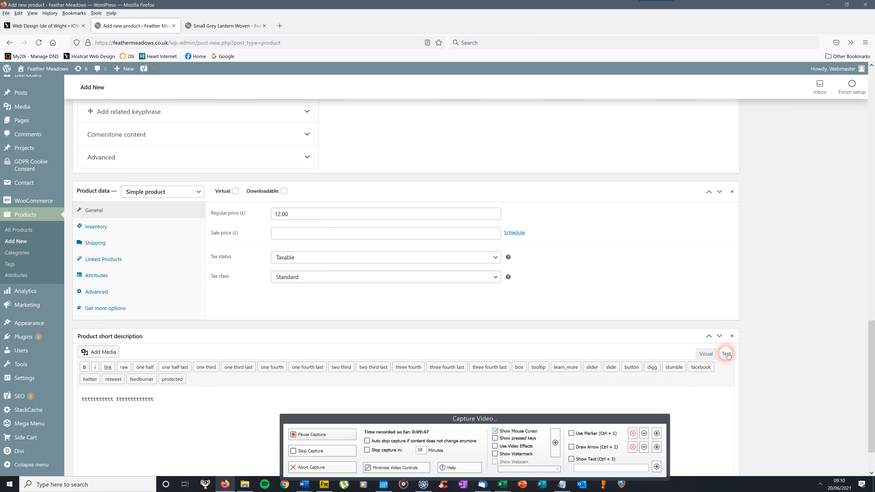
drag(163, 398, 81, 403)
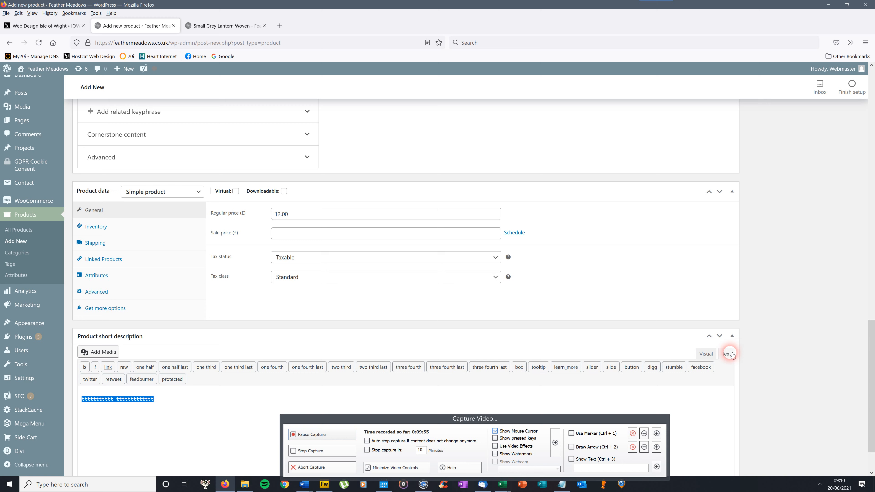
Set the White Star Cement Pot picture from the media library as the Test product's image
drag(871, 330, 872, 190)
click(774, 311)
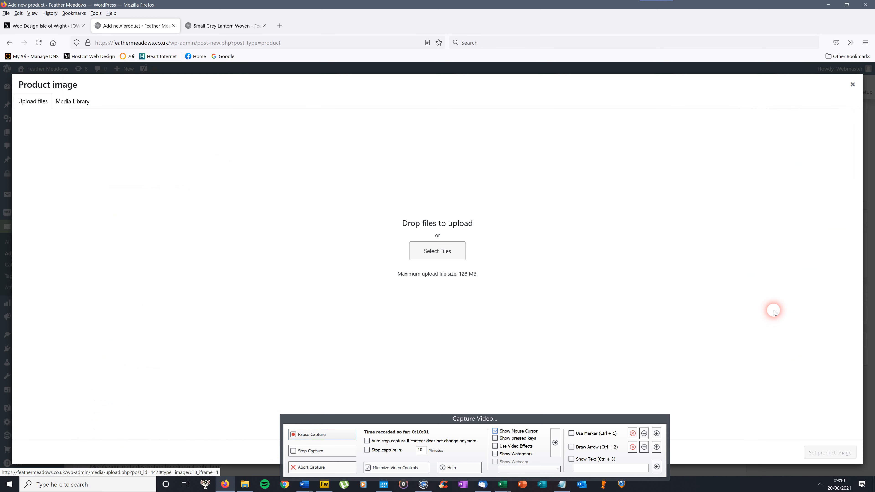
click(72, 100)
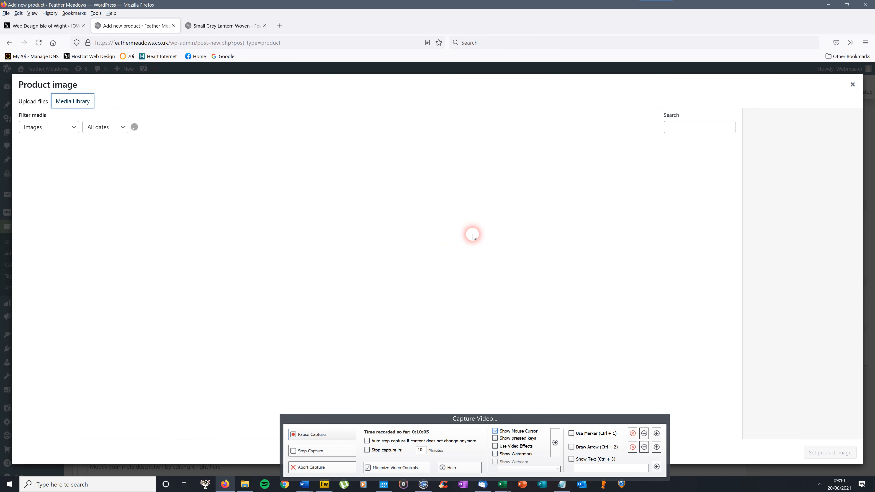
click(522, 227)
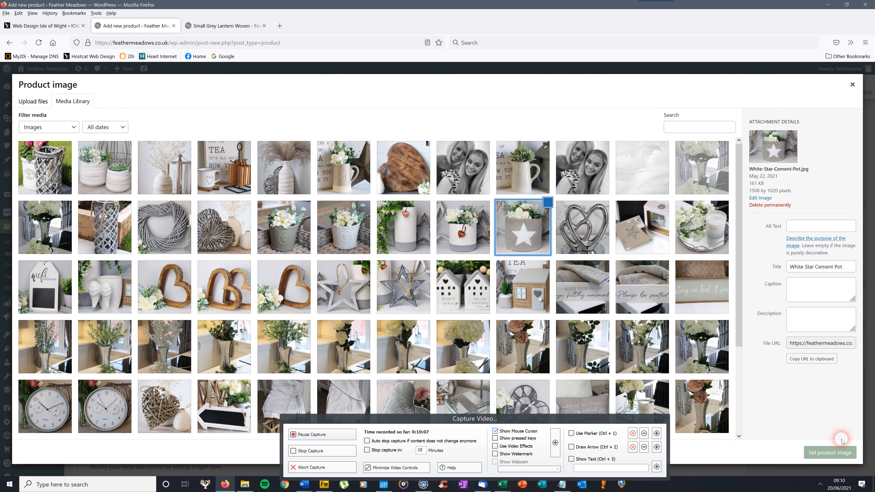
click(829, 453)
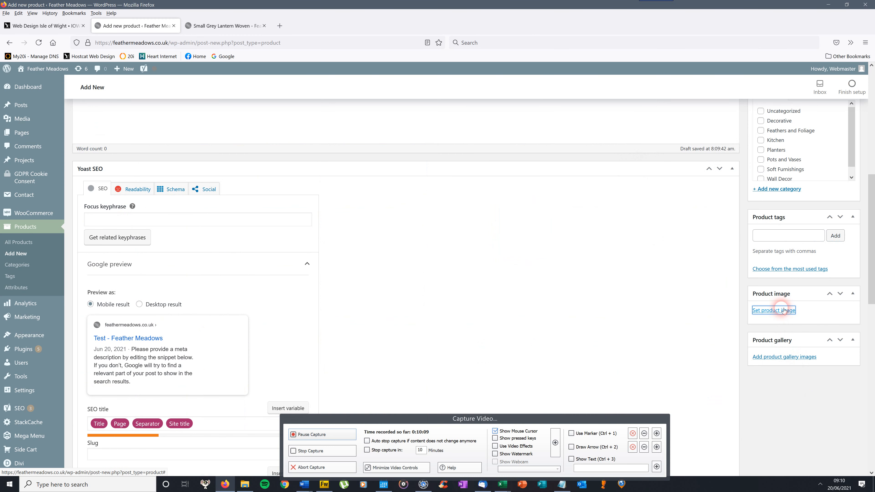
Add the Bee House LED- 2 Styles, Tea Caddy House and Reversible Bathroom Box 1 pictures from the media library to the product gallery
scroll(873, 230, down, 1)
scroll(873, 230, down, 4)
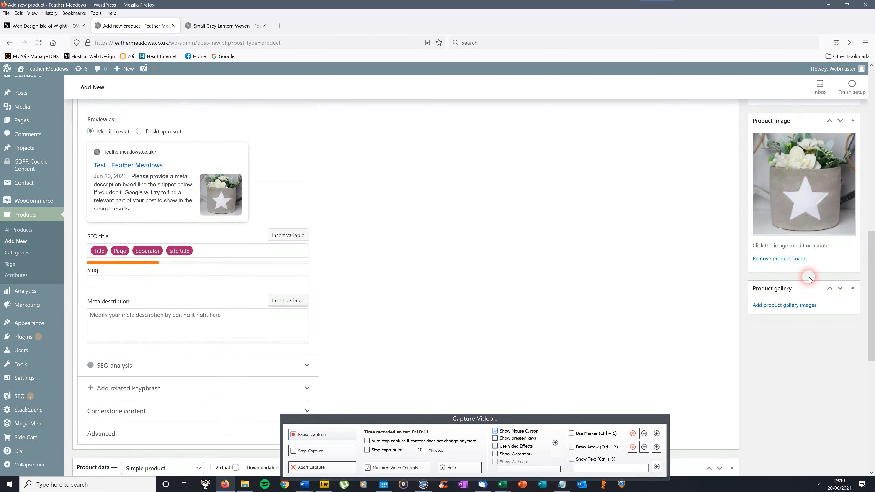
click(792, 306)
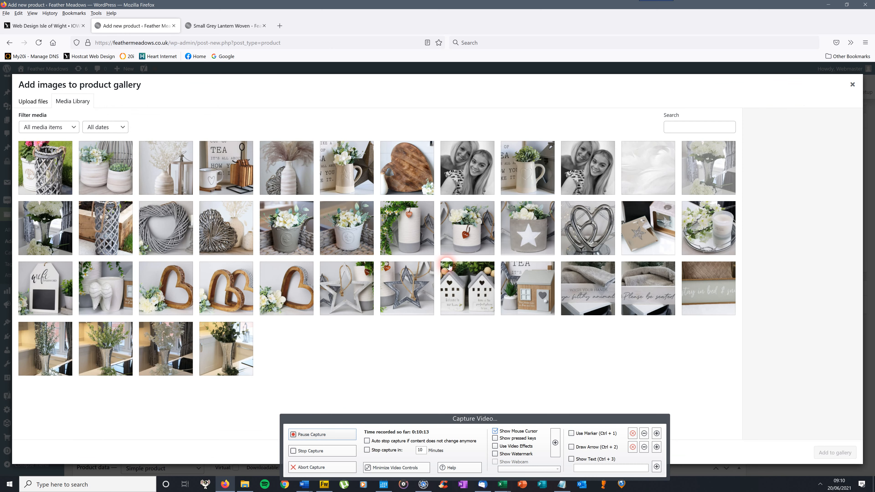
click(492, 284)
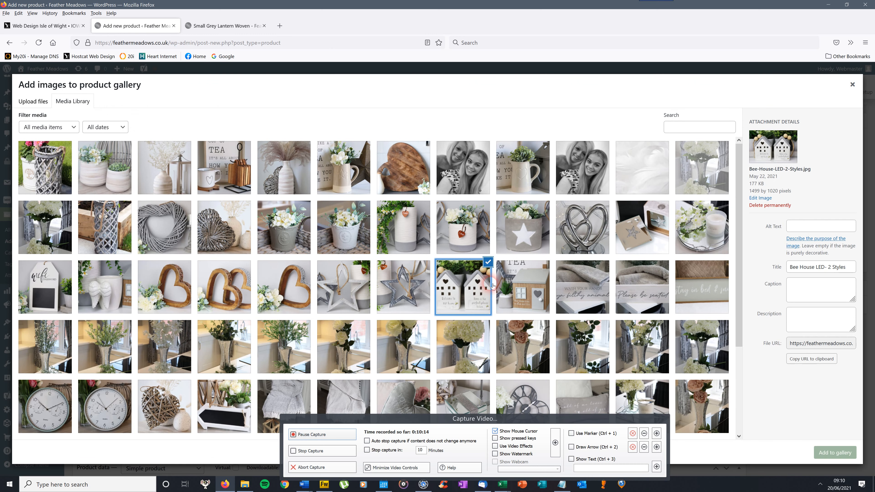
click(522, 287)
click(580, 281)
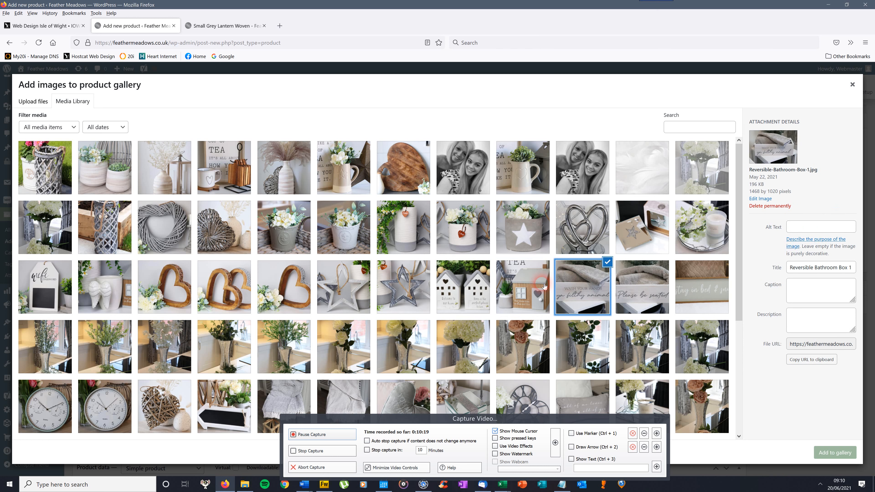
click(530, 288)
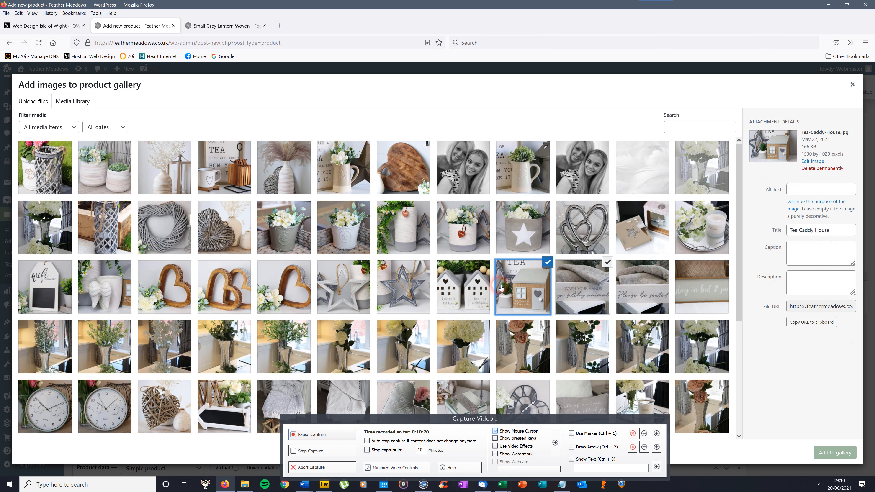
click(471, 286)
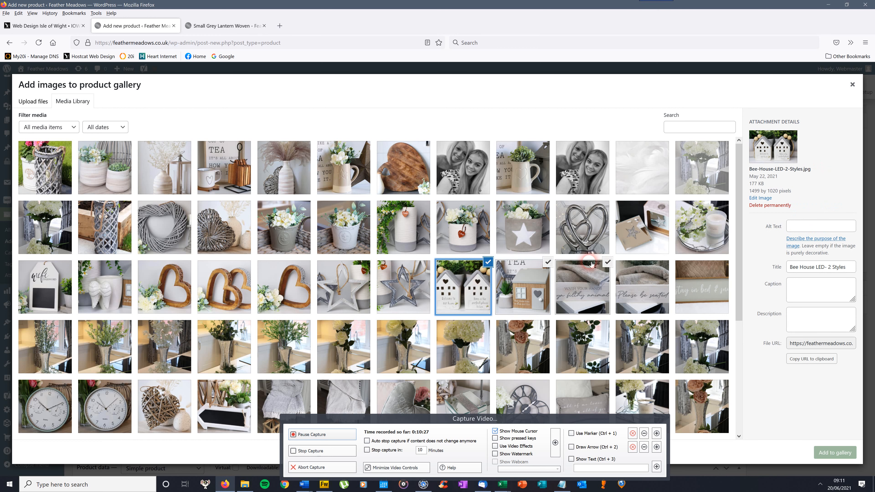
click(843, 454)
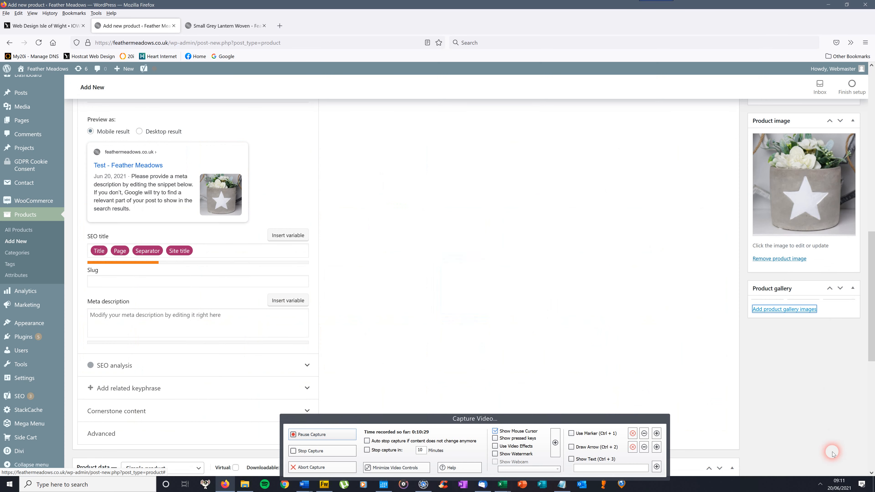
Assign the Test product to the Kitchen category and publish it
drag(873, 288, 873, 165)
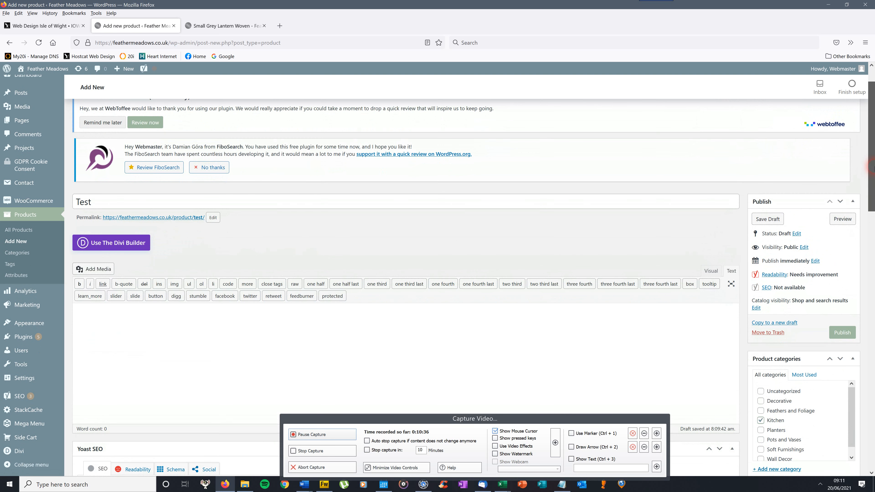
click(843, 333)
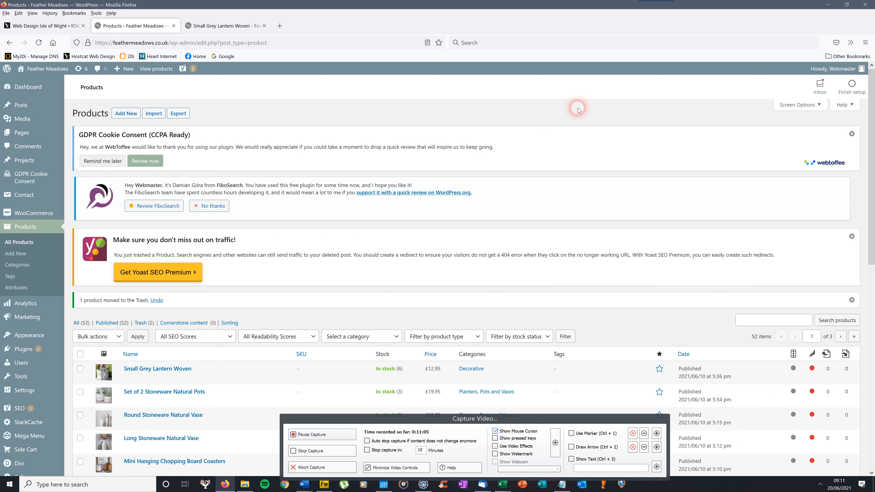
Open the Mini Hanging Chopping Board Coasters product for editing and review its inventory settings, short description and publishing options
drag(872, 113, 873, 203)
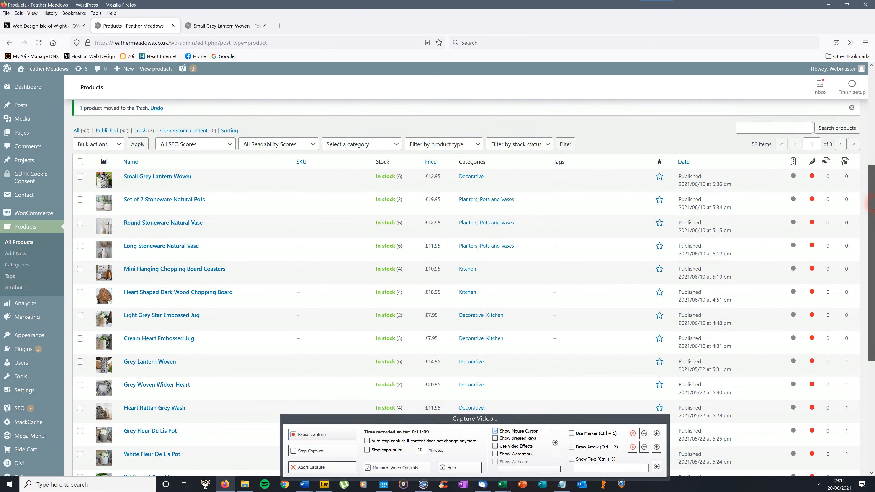
click(188, 272)
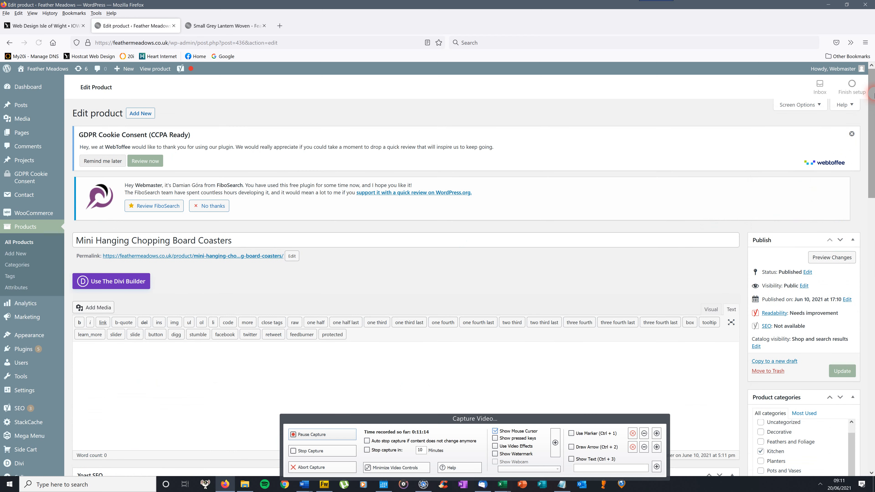
drag(873, 94, 872, 347)
click(99, 224)
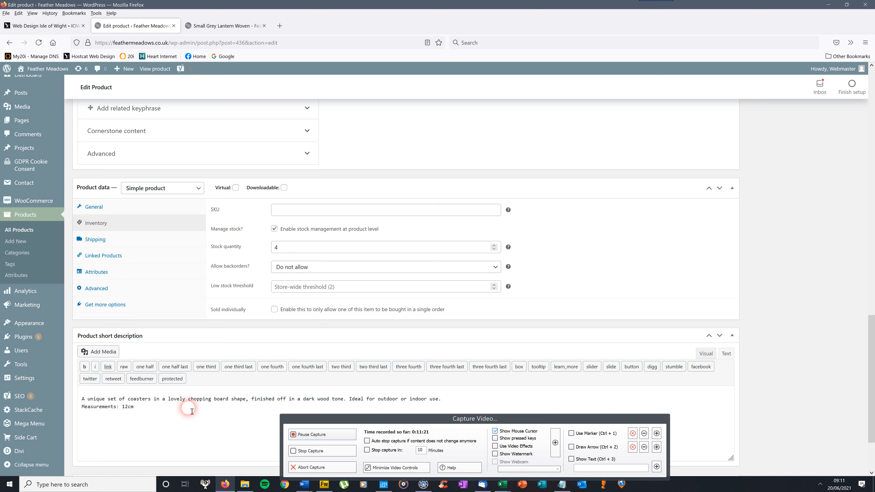
drag(873, 337, 873, 131)
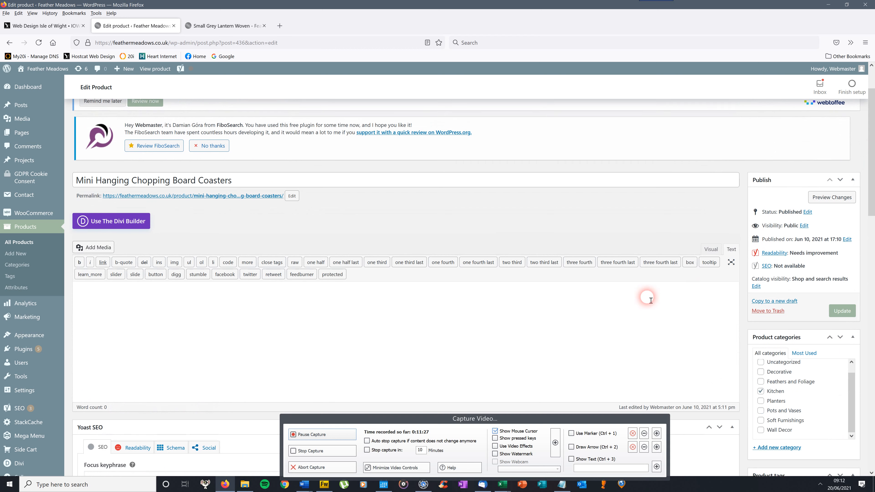
click(299, 449)
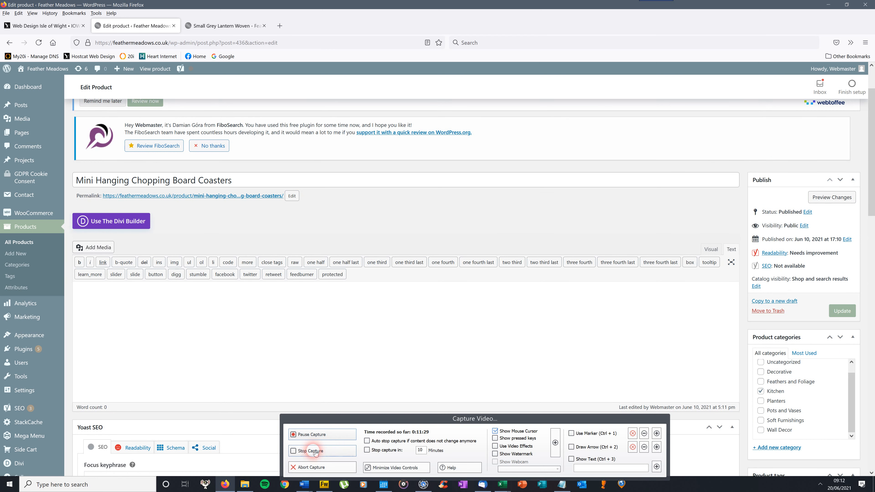